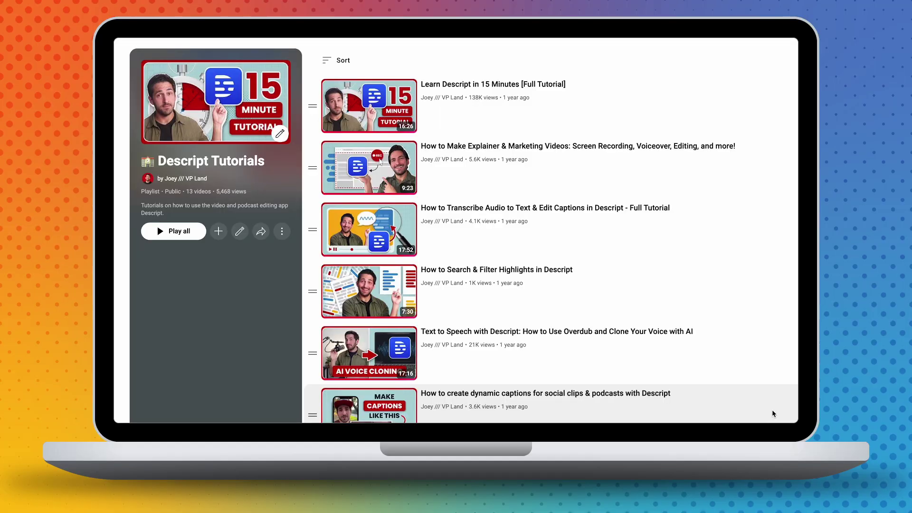
# Step: Scroll down the Descript Tutorials playlist and start its first video, 'Learn Descript in 15 Minutes'
pyautogui.scroll(-2, 772, 411)
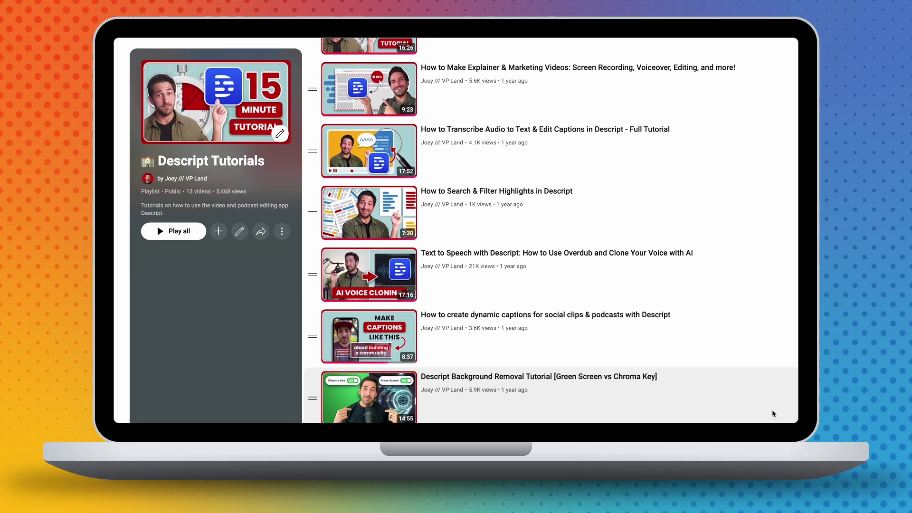
pyautogui.scroll(-3, 772, 412)
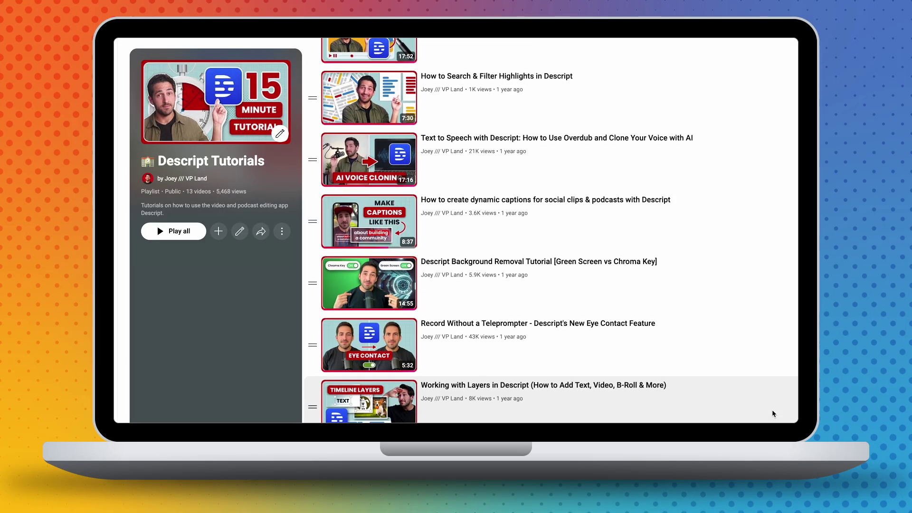
pyautogui.click(173, 230)
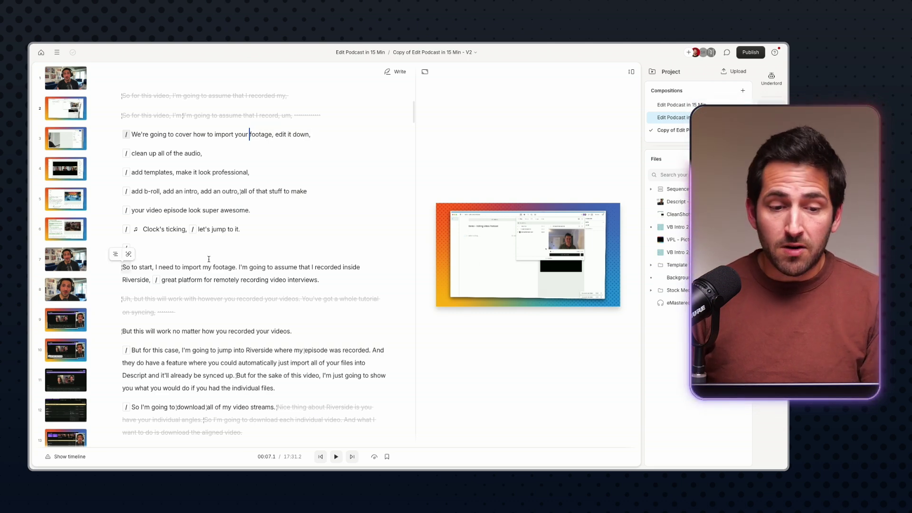
# Step: Return the playhead to 00:00.0 and place the caret in the struck-through opening line
pyautogui.scroll(15, 208, 258)
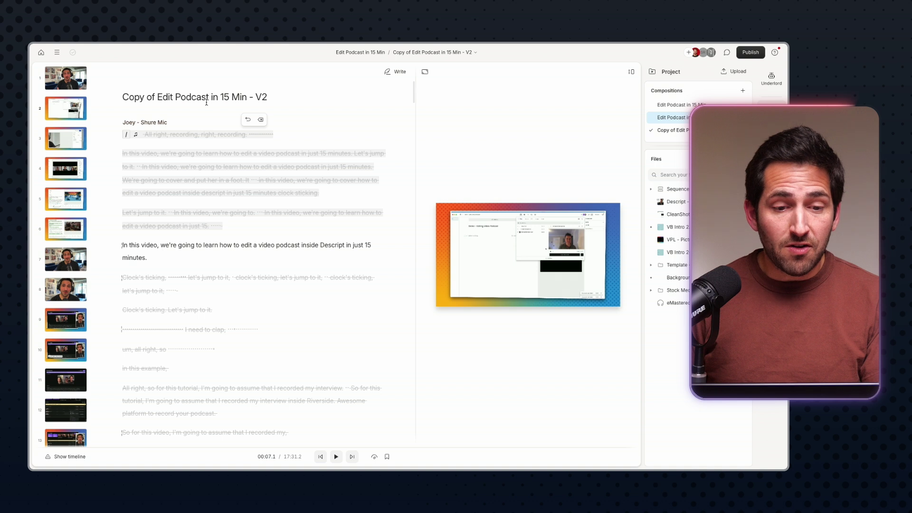
pyautogui.press('Home')
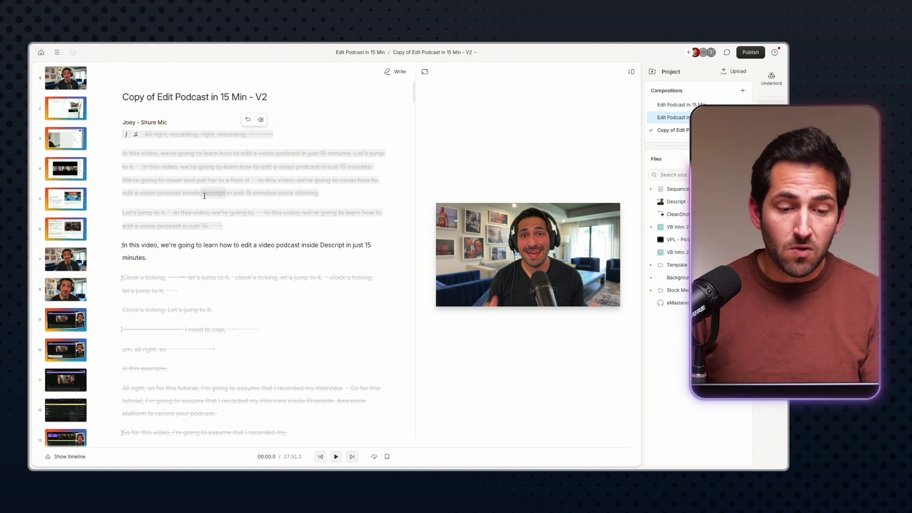
pyautogui.click(188, 212)
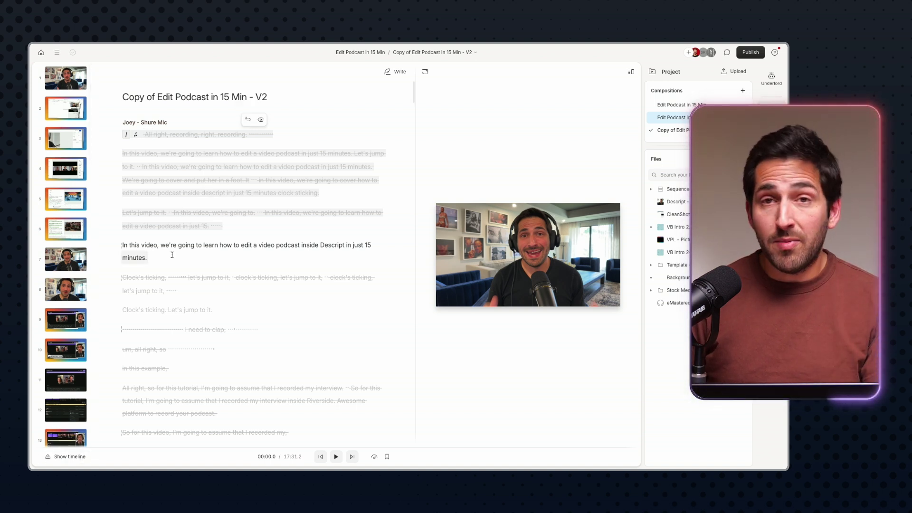
pyautogui.scroll(-10, 172, 248)
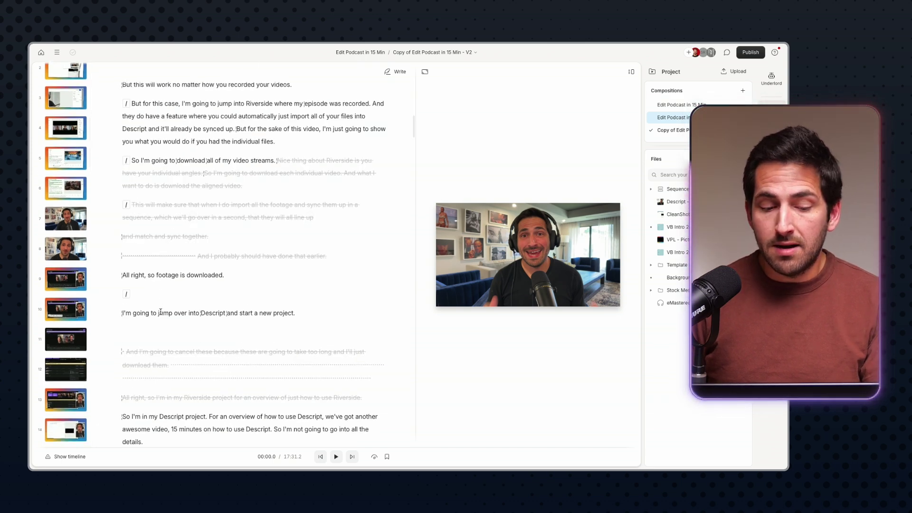
# Step: Show and resize the timeline, try Large then Default layer size, and close the Project panel
pyautogui.click(69, 456)
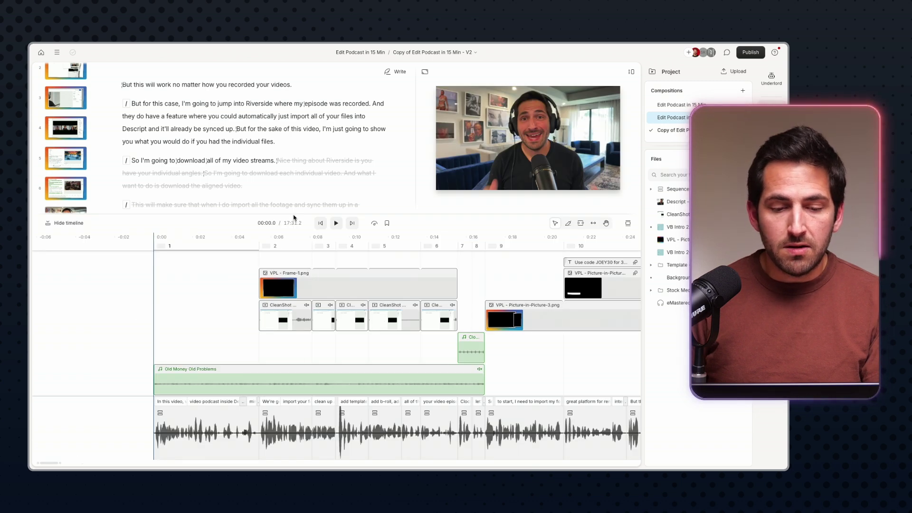
pyautogui.moveTo(294, 214); pyautogui.dragTo(281, 173)
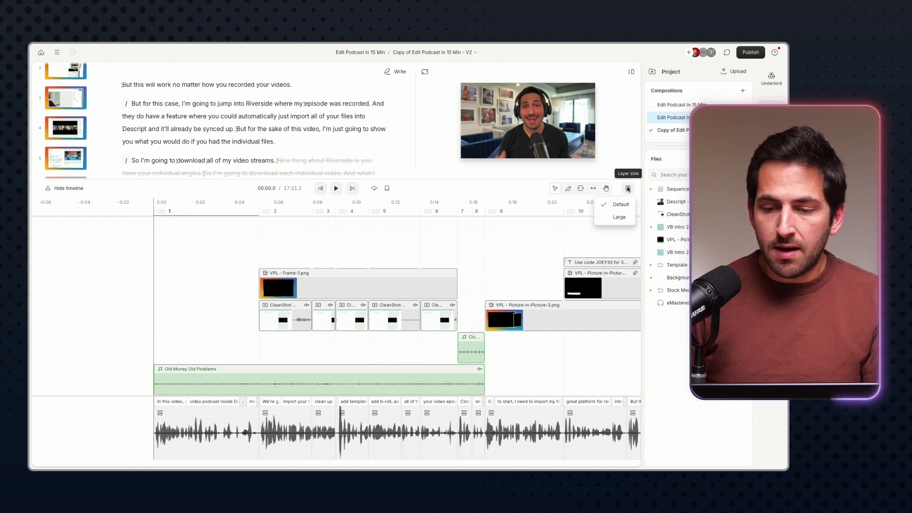
pyautogui.click(618, 218)
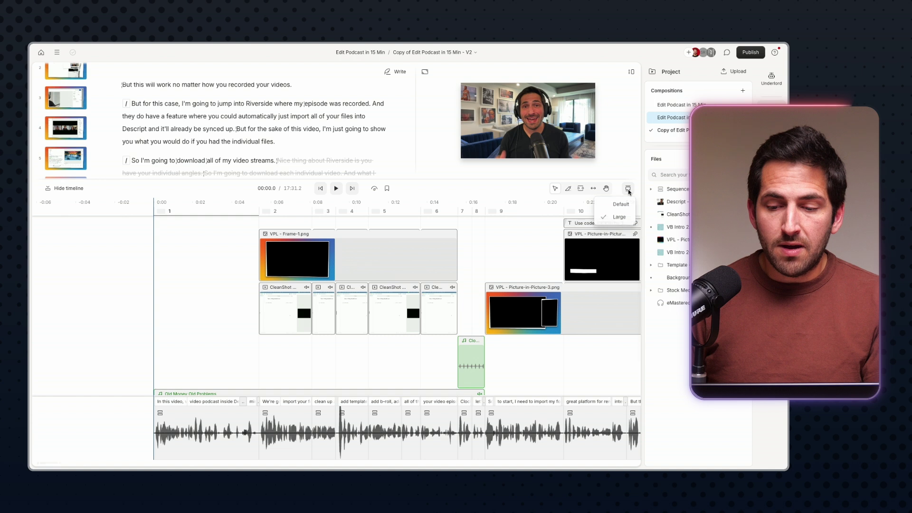
pyautogui.click(622, 203)
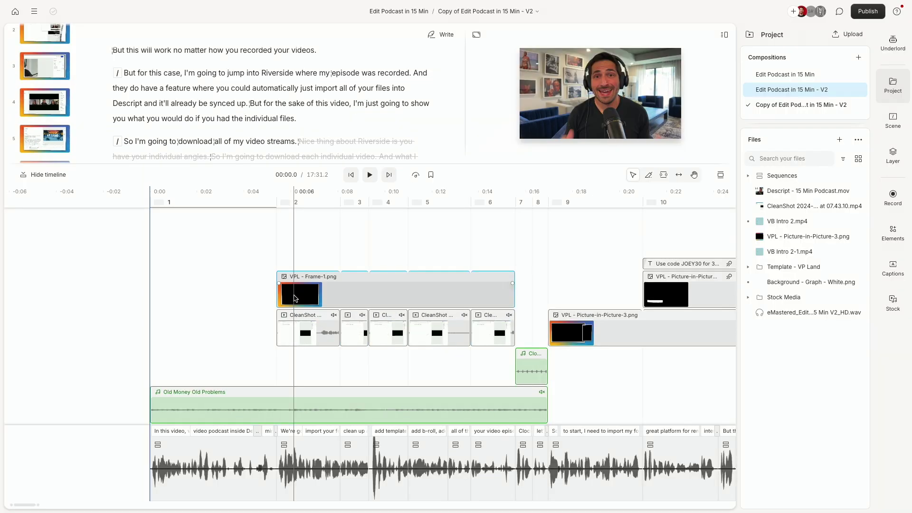
pyautogui.click(902, 87)
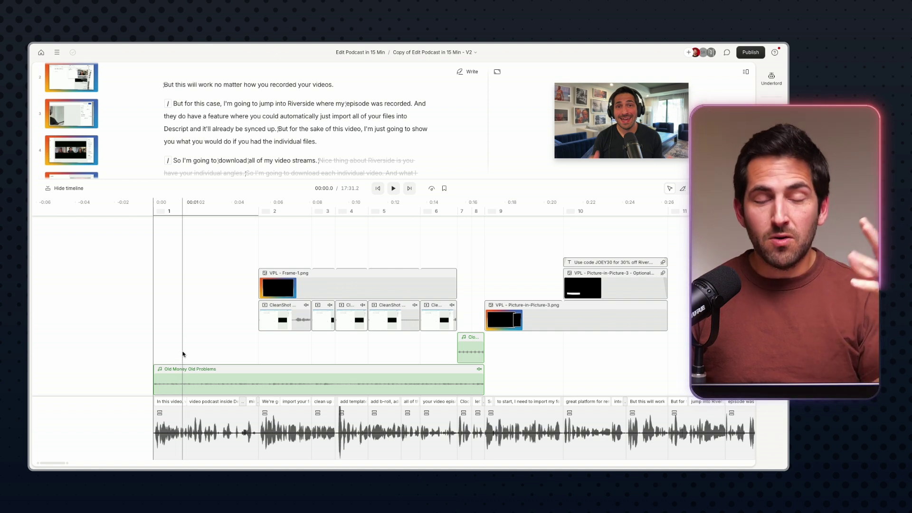
pyautogui.click(203, 129)
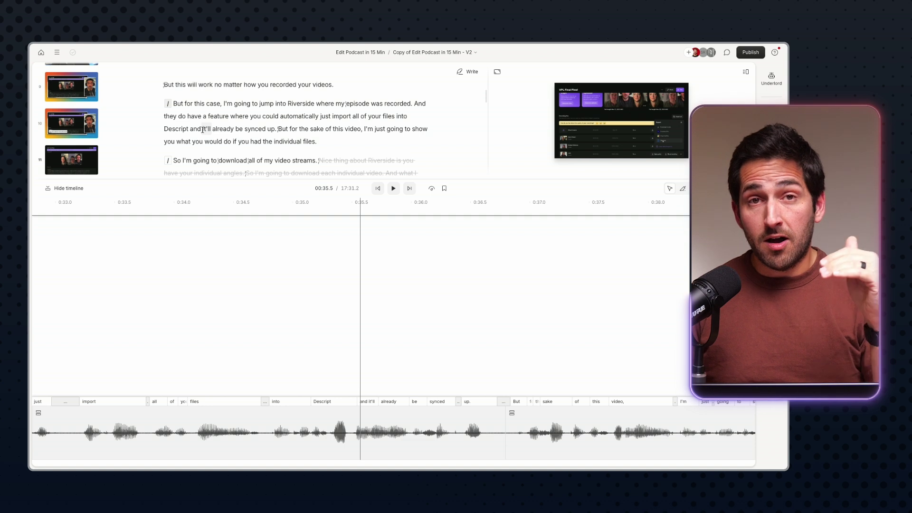
pyautogui.click(302, 419)
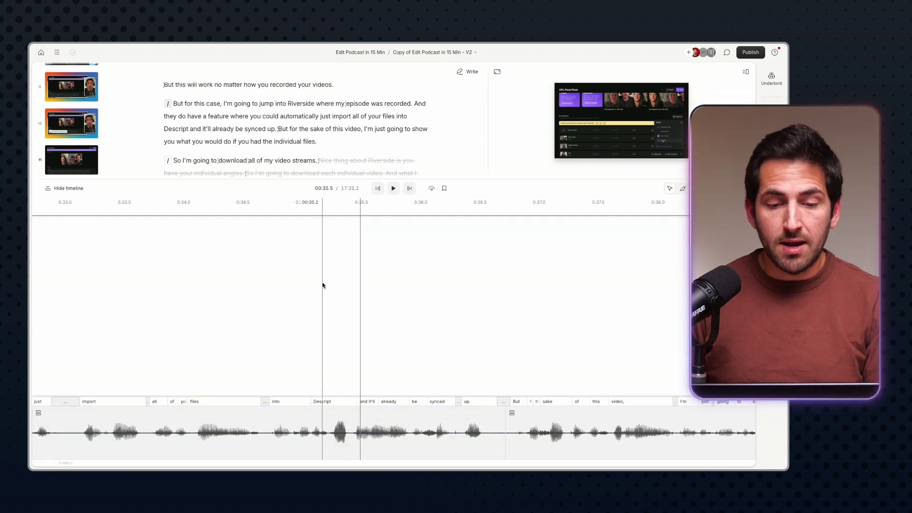
pyautogui.click(143, 203)
pyautogui.moveTo(141, 204); pyautogui.dragTo(184, 205)
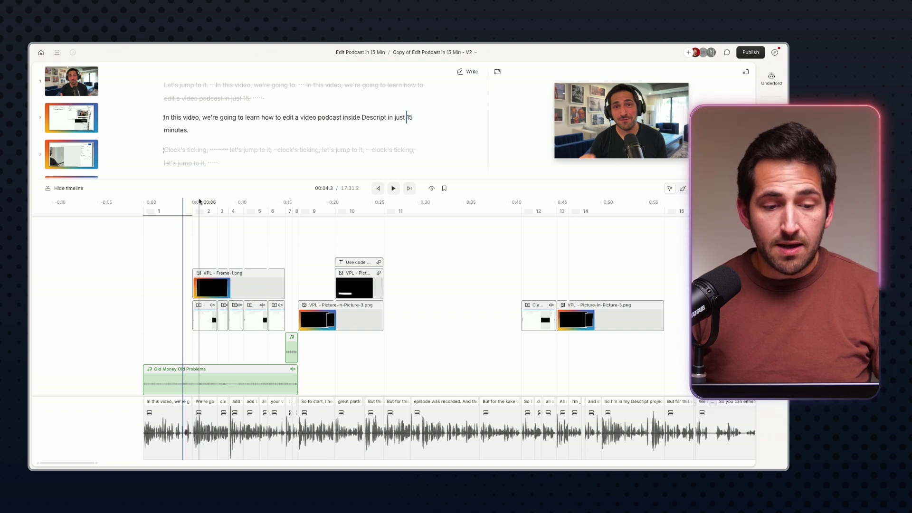
pyautogui.click(218, 202)
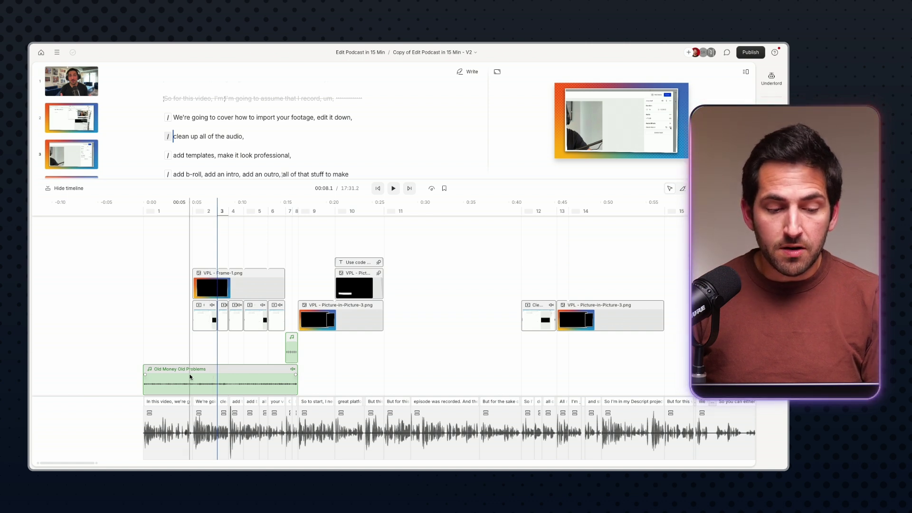
pyautogui.click(191, 377)
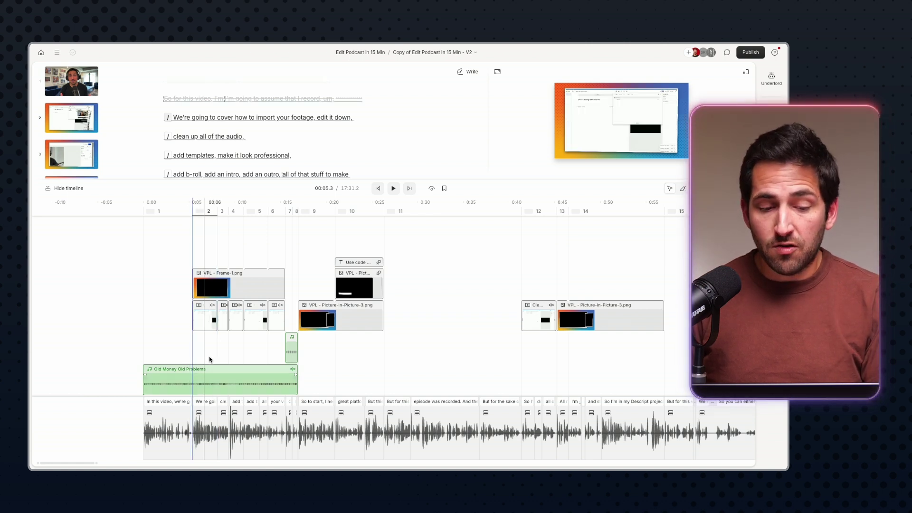
pyautogui.click(212, 285)
pyautogui.click(205, 205)
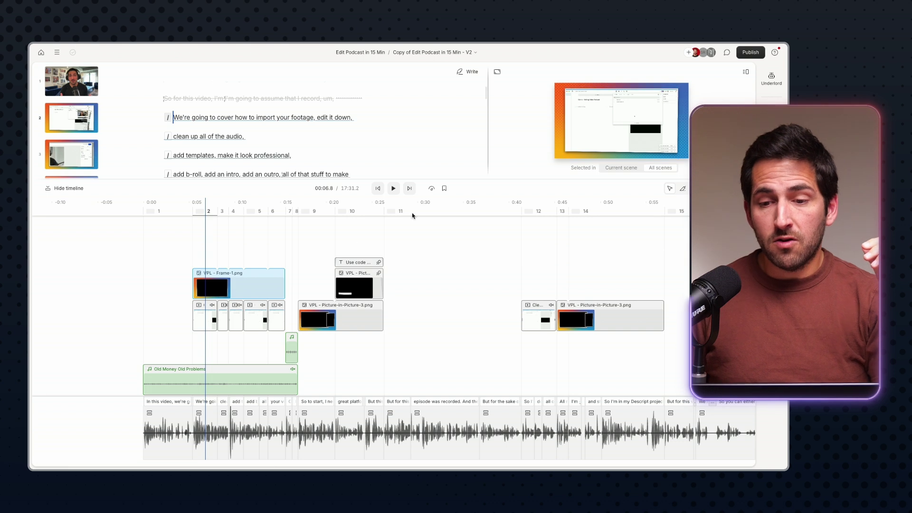
pyautogui.click(223, 302)
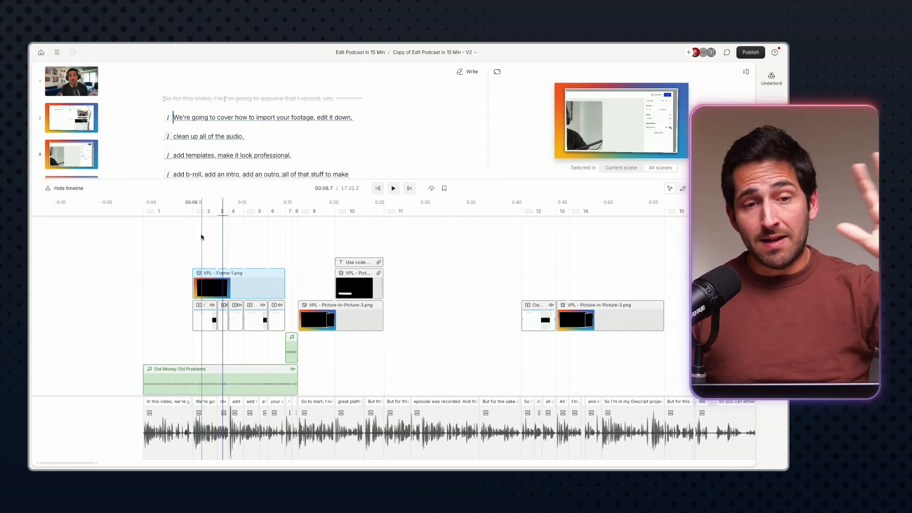
pyautogui.click(205, 317)
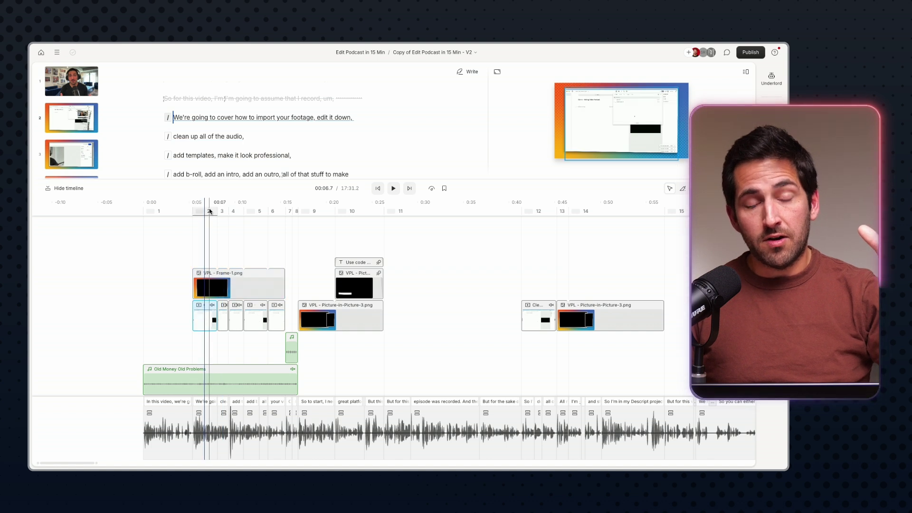
pyautogui.scroll(3, 209, 211)
pyautogui.click(193, 319)
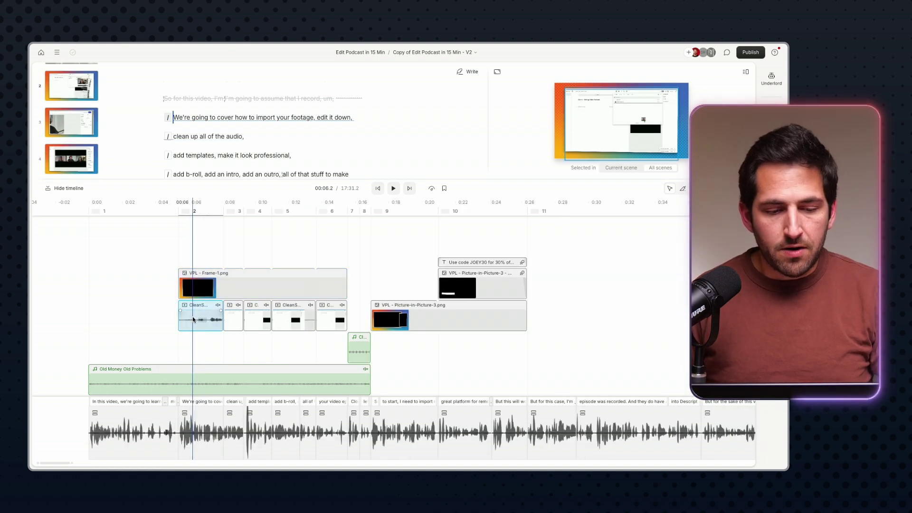
pyautogui.rightClick(201, 319)
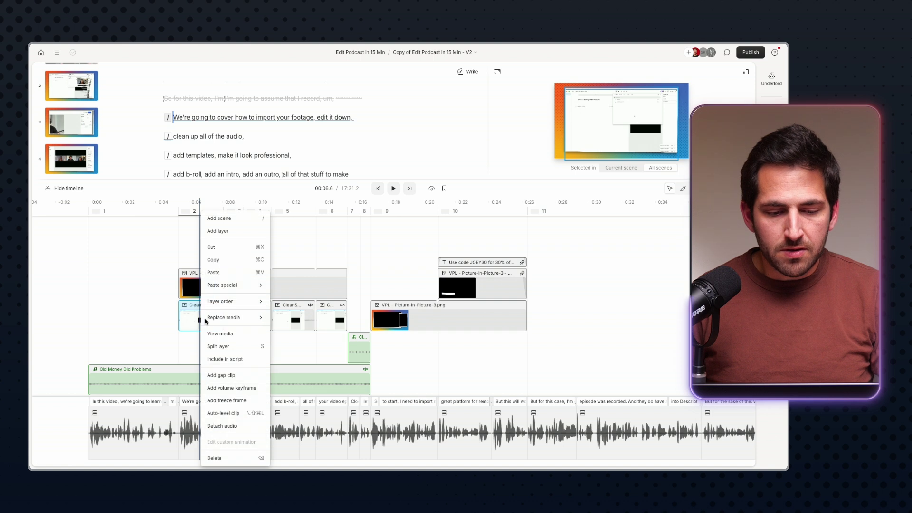
pyautogui.moveTo(240, 304)
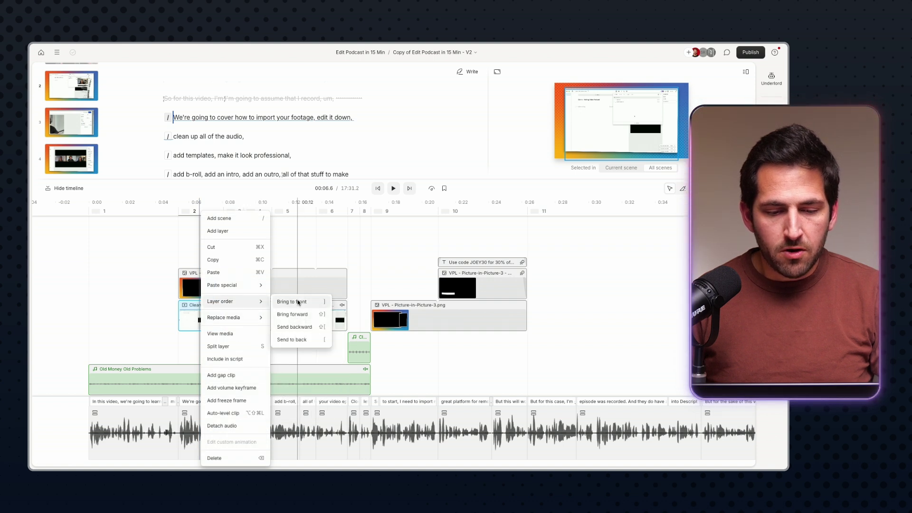
pyautogui.click(306, 314)
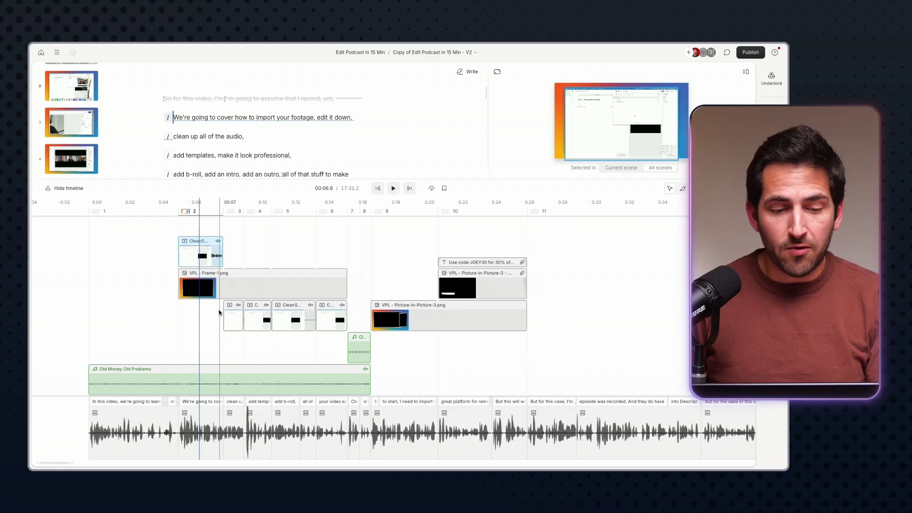
pyautogui.click(208, 262)
pyautogui.press('super+bracketleft')
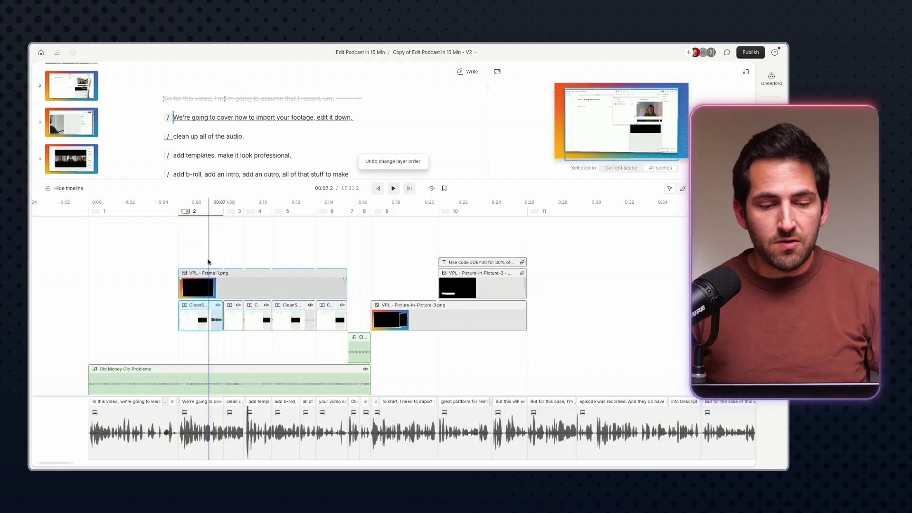
pyautogui.click(237, 316)
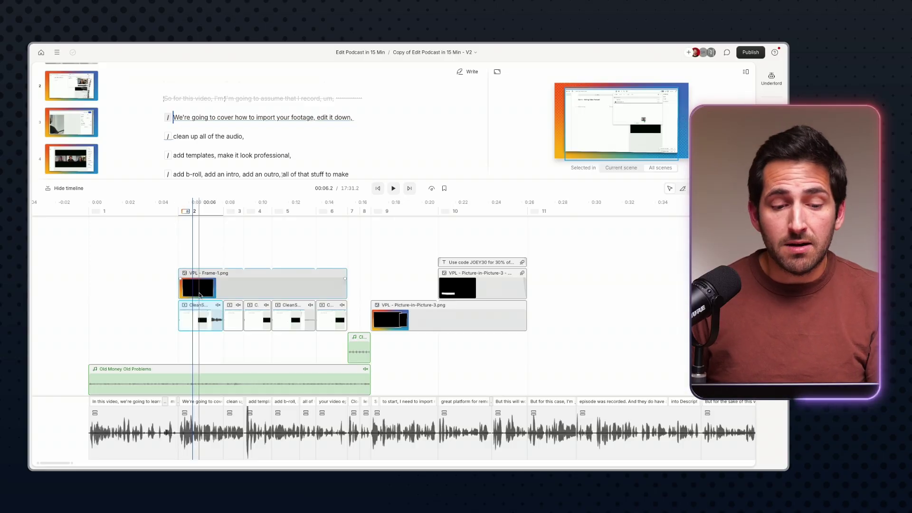
pyautogui.rightClick(200, 325)
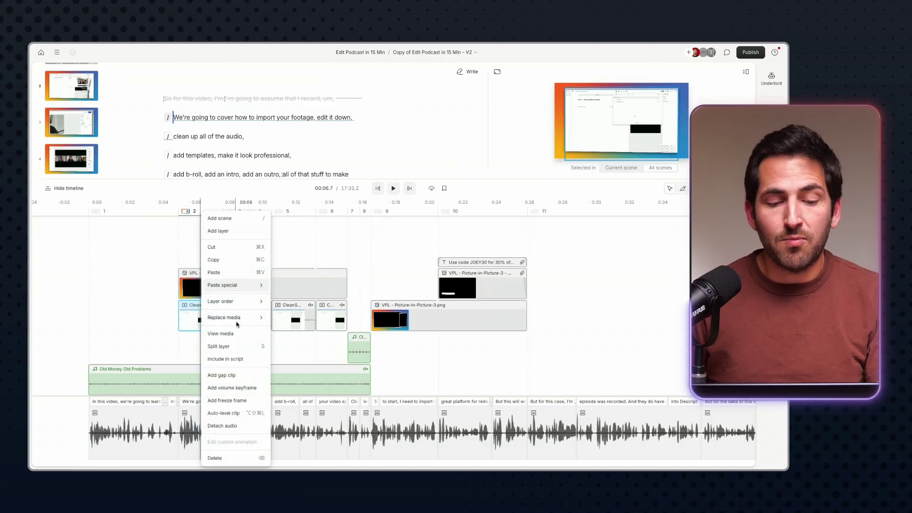
pyautogui.moveTo(238, 301)
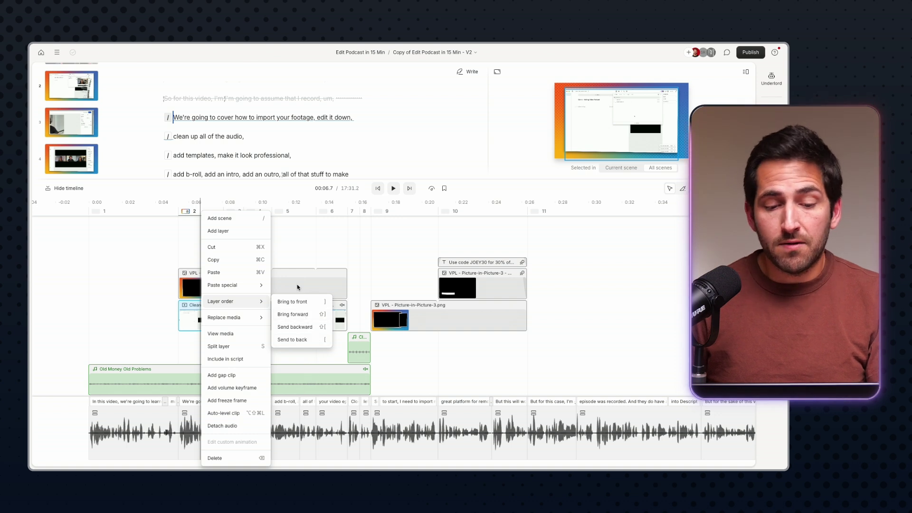
pyautogui.click(184, 251)
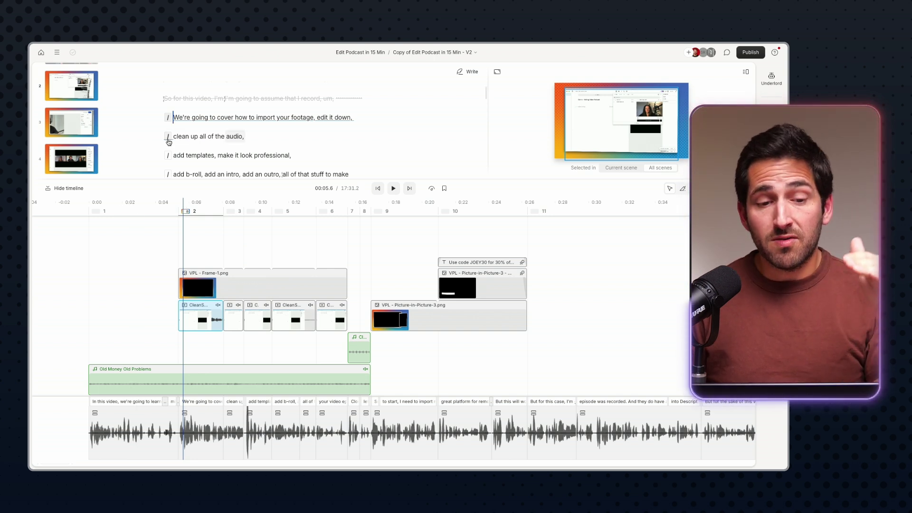
pyautogui.moveTo(141, 204); pyautogui.dragTo(179, 203)
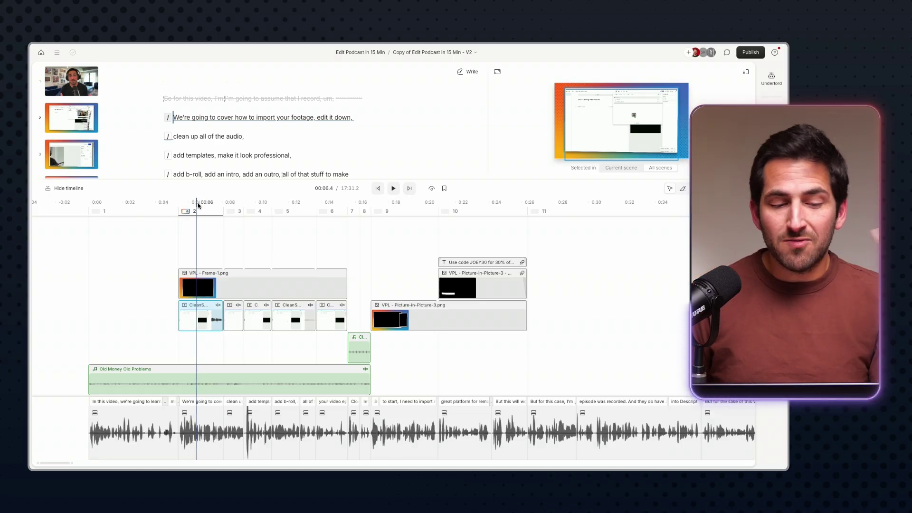
# Step: Select the clip under the 0:08 mark, then return the playhead to 0:03.8
pyautogui.click(199, 205)
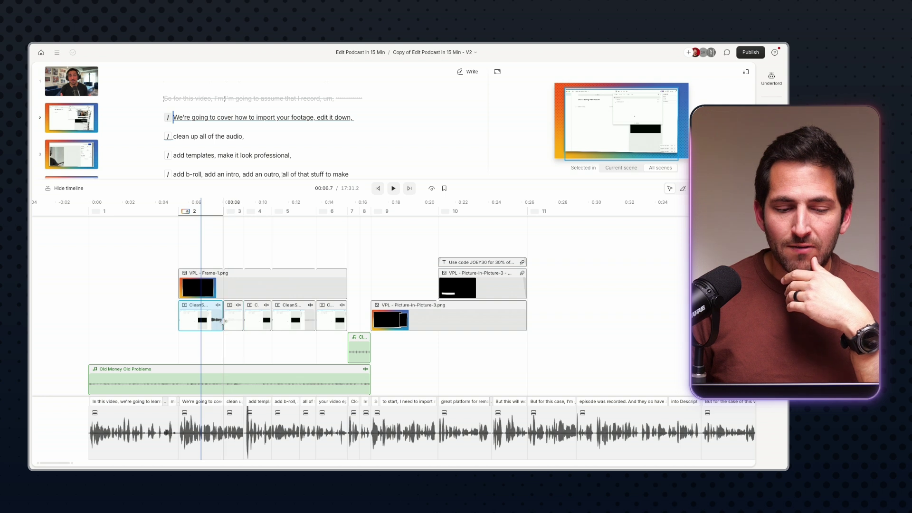
pyautogui.click(223, 320)
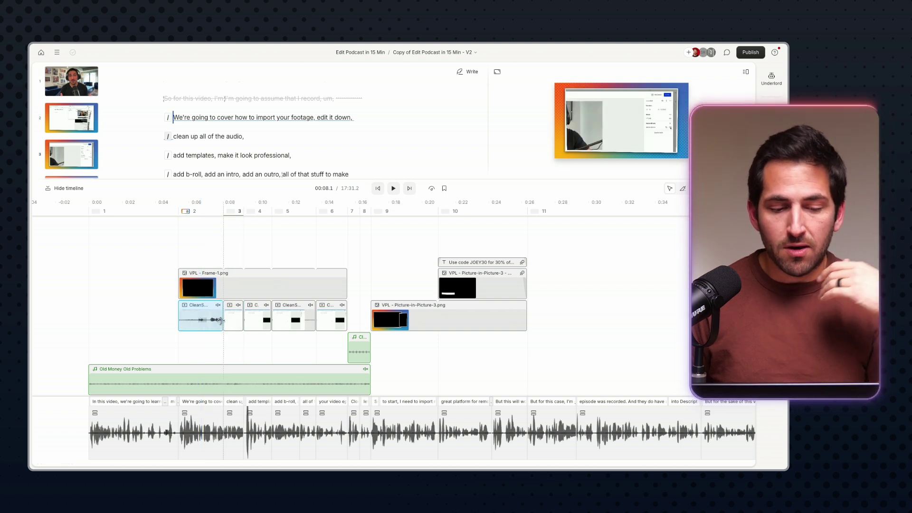
pyautogui.click(219, 319)
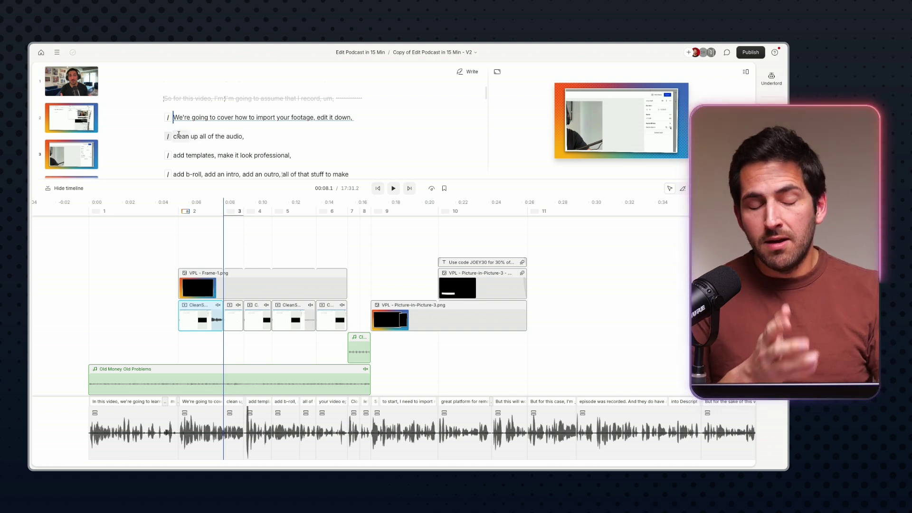
pyautogui.click(152, 206)
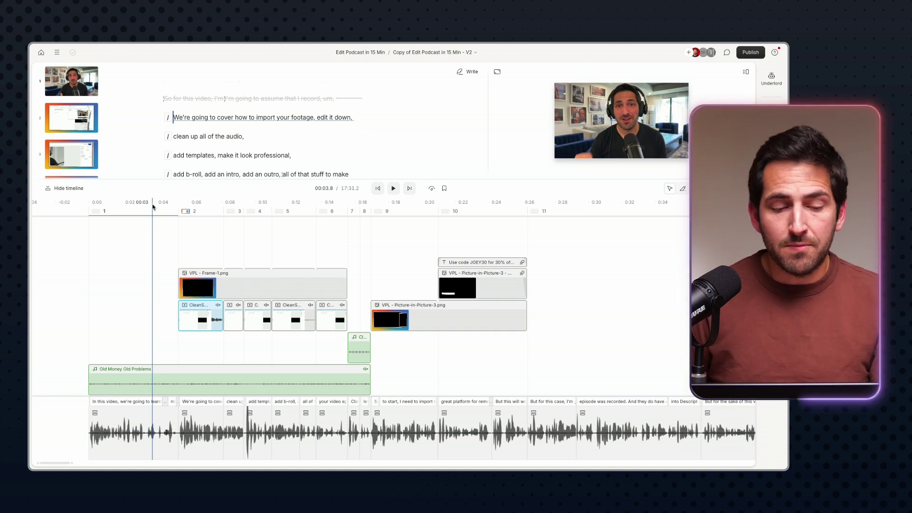
# Step: Enlarge the script panel and scrub the playhead through 0:10.6, 0:12.4 and 0:14.8 to 0:14.2
pyautogui.moveTo(179, 180); pyautogui.dragTo(180, 205)
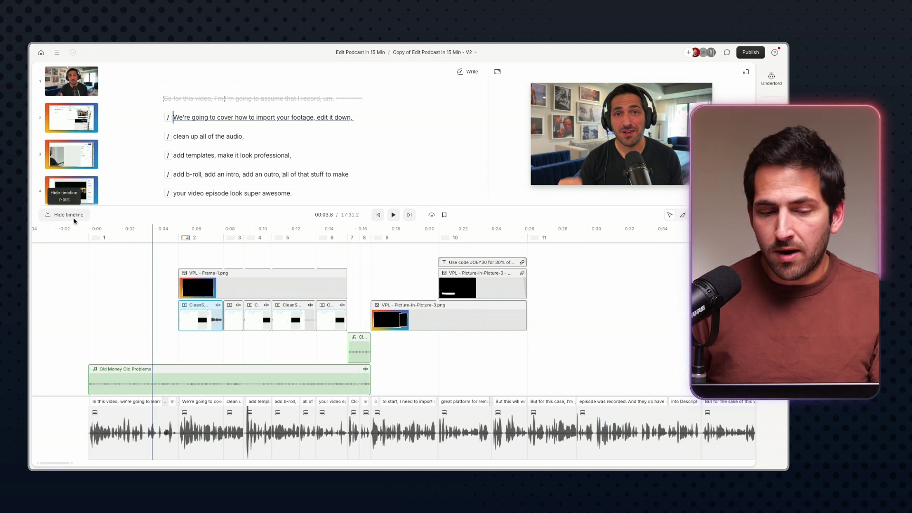
pyautogui.click(69, 217)
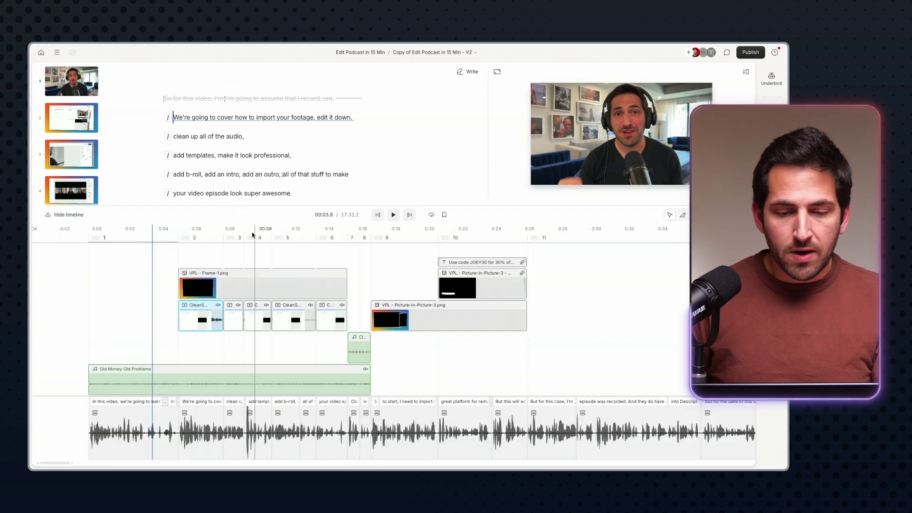
pyautogui.click(266, 229)
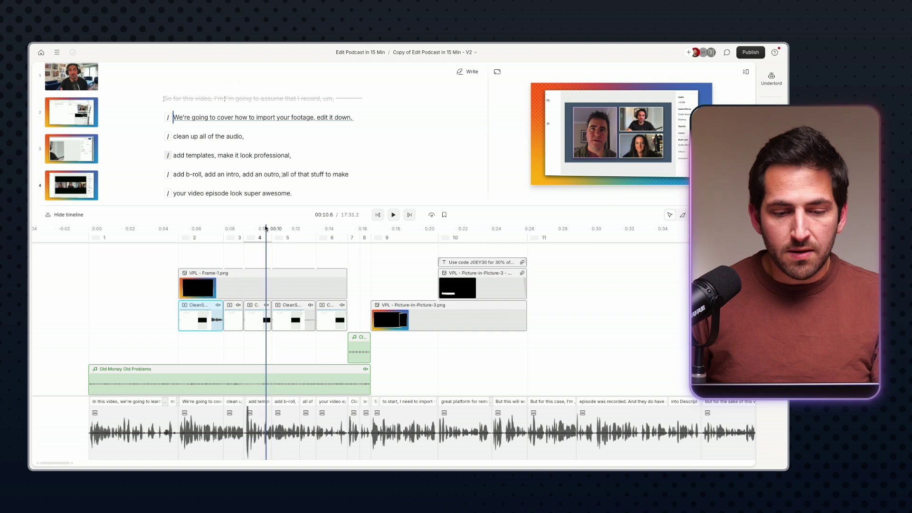
pyautogui.moveTo(266, 229); pyautogui.dragTo(296, 227)
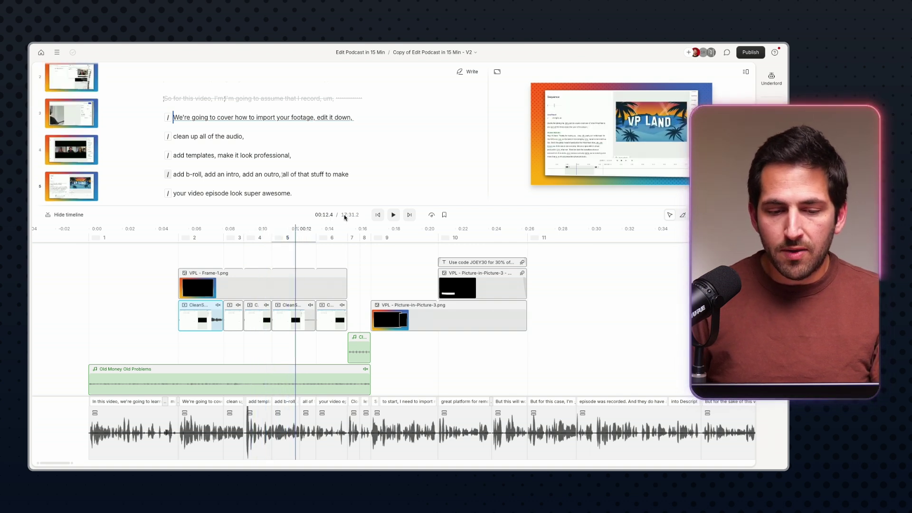
pyautogui.click(335, 228)
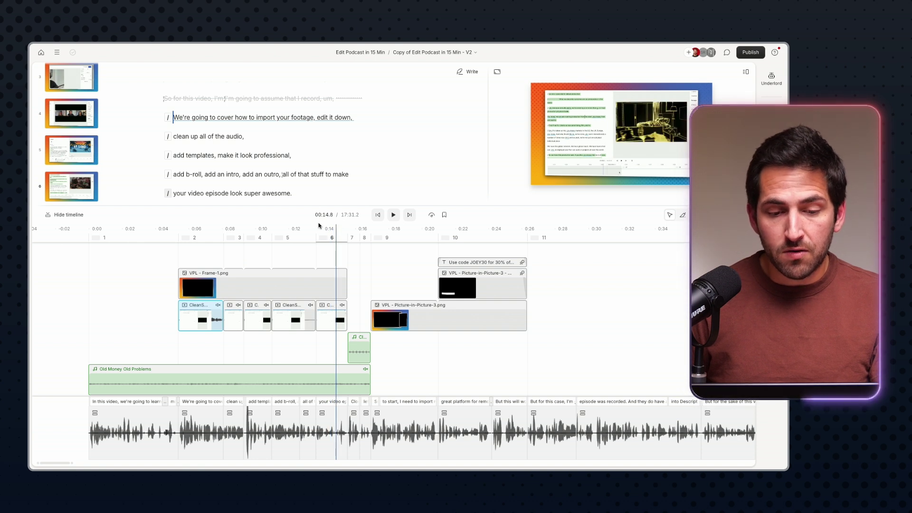
pyautogui.click(334, 227)
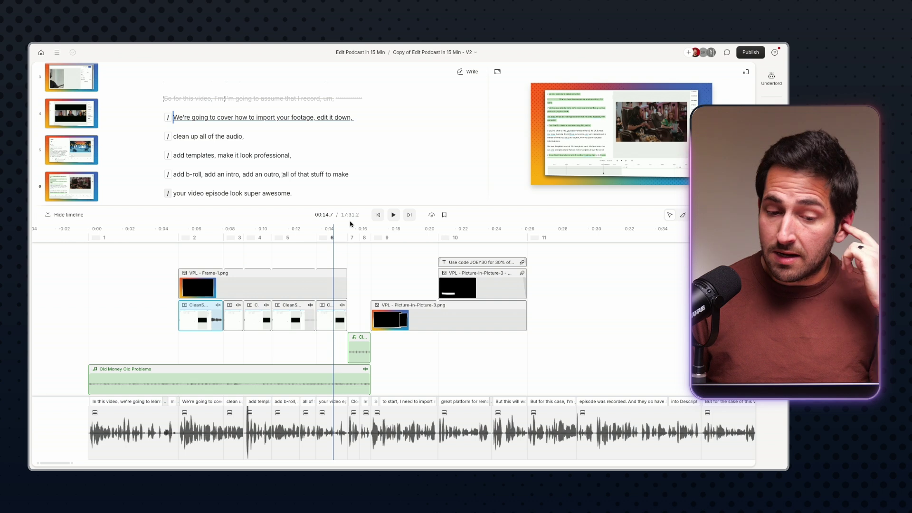
pyautogui.click(326, 229)
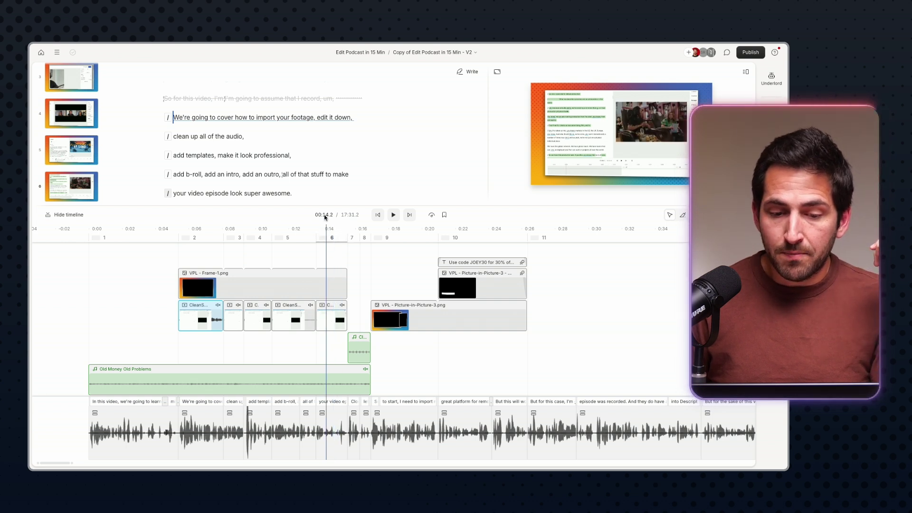
# Step: Step back to the Clean up audio scene, jump forward to scene 9 at 0:16.9, and hide the timeline
pyautogui.click(377, 216)
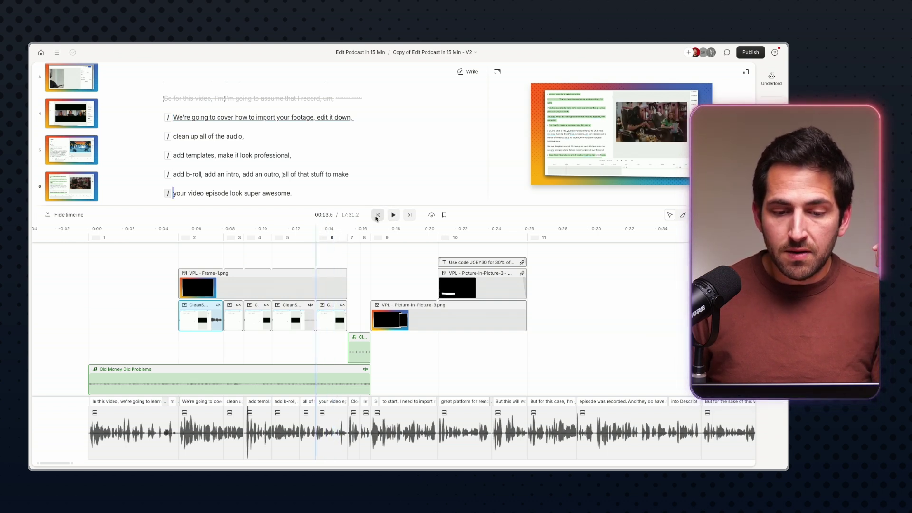
pyautogui.click(376, 217)
pyautogui.click(377, 216)
pyautogui.click(376, 218)
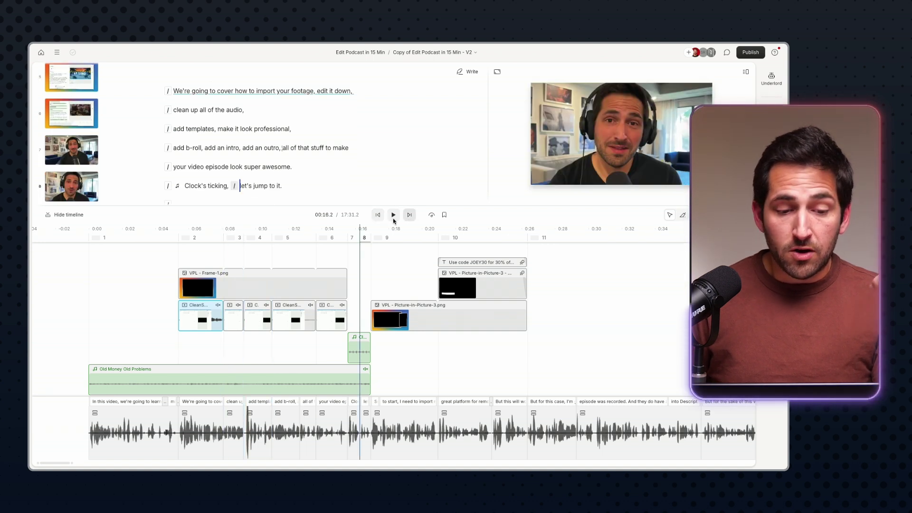
pyautogui.click(410, 216)
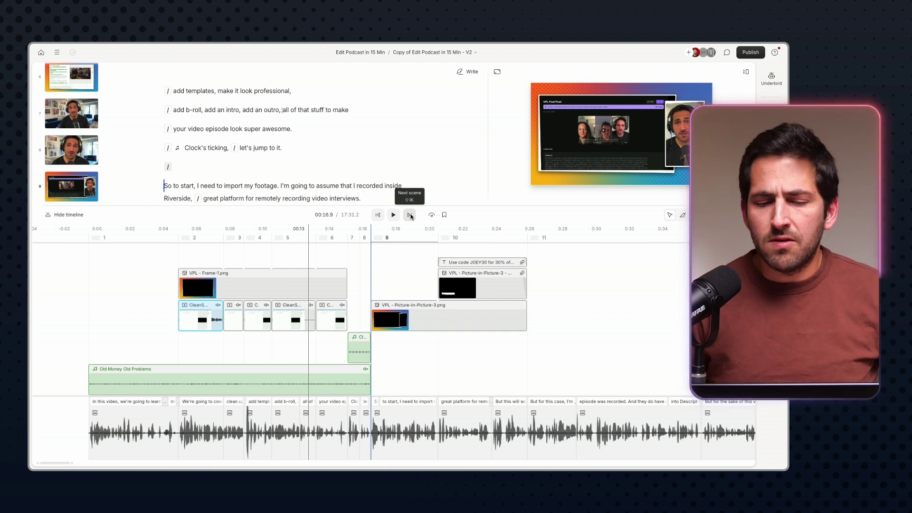
pyautogui.click(68, 215)
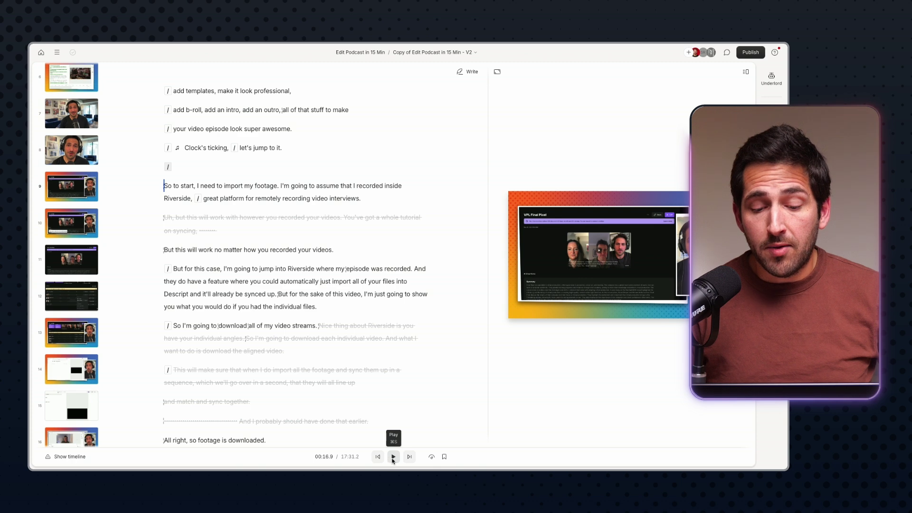
pyautogui.click(79, 456)
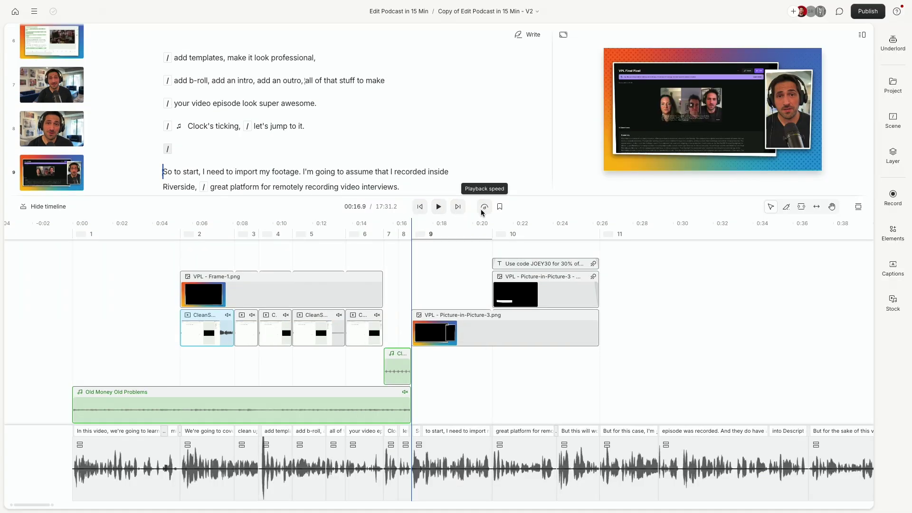
# Step: Review the 0.5x–3x playback speed options, keeping 1x, and check the Markers list
pyautogui.click(485, 208)
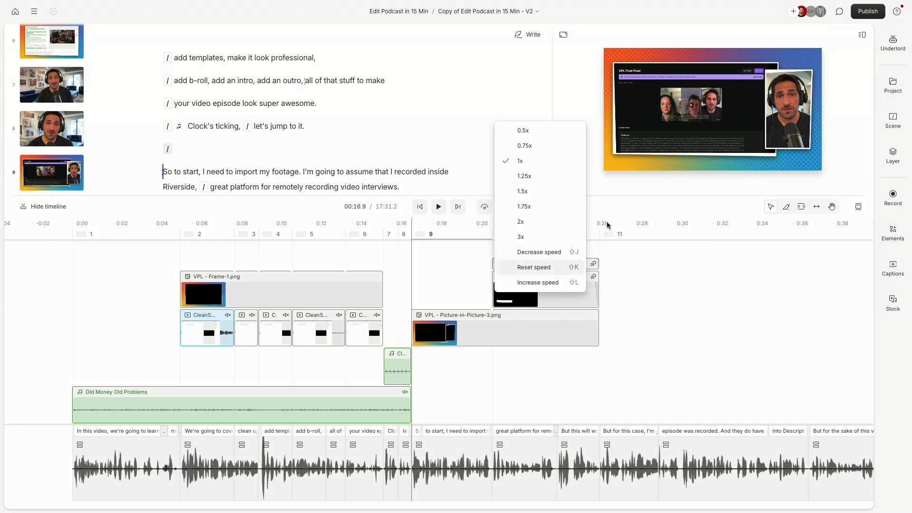
pyautogui.click(500, 208)
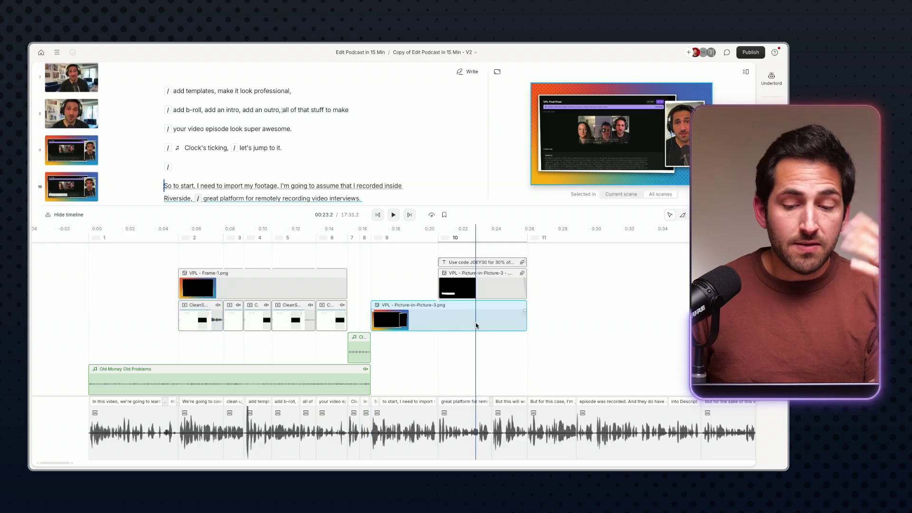
pyautogui.click(86, 443)
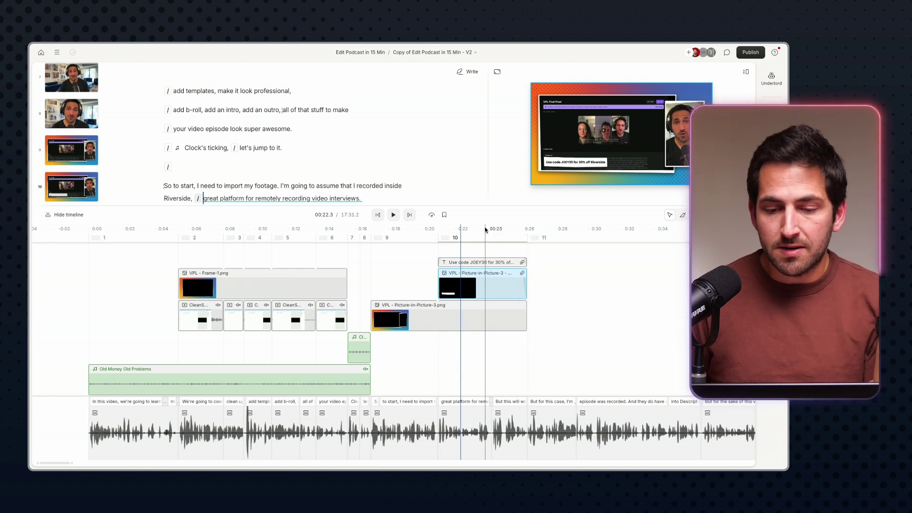
pyautogui.click(435, 321)
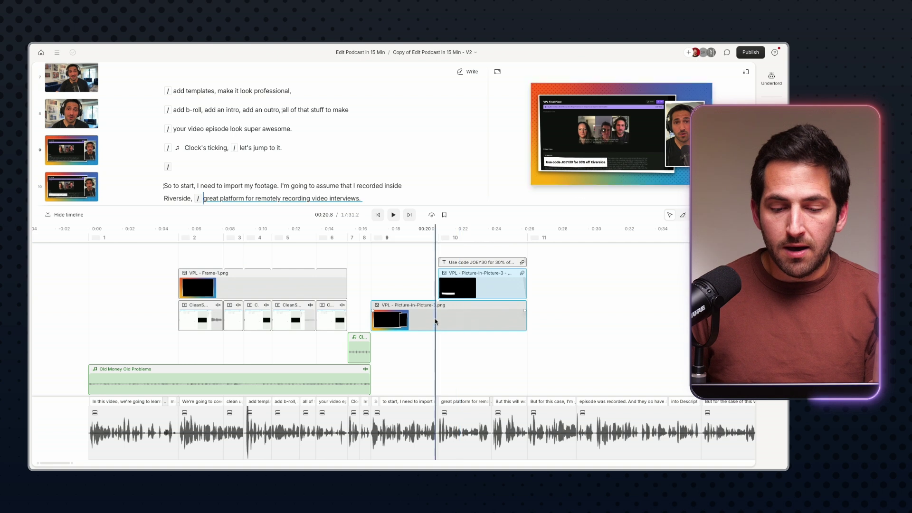
pyautogui.moveTo(423, 325); pyautogui.dragTo(523, 324)
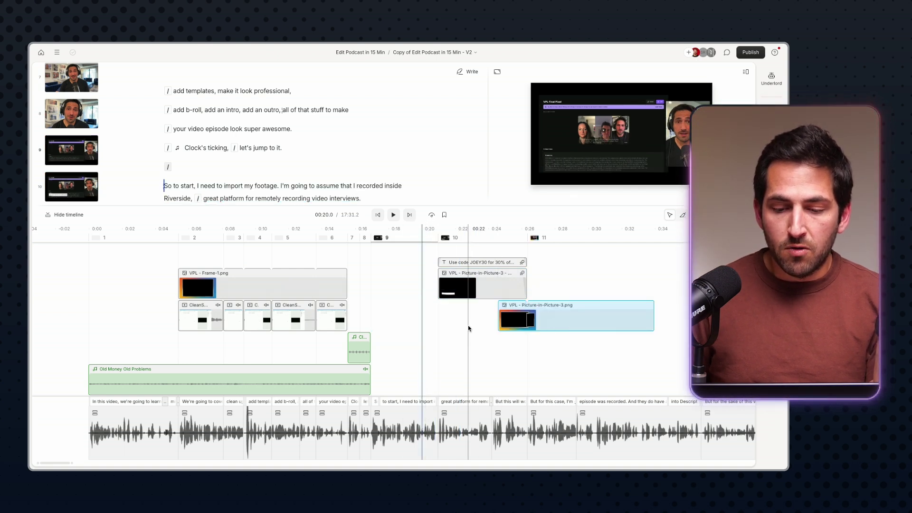
pyautogui.hotkey('ctrl', 'z')
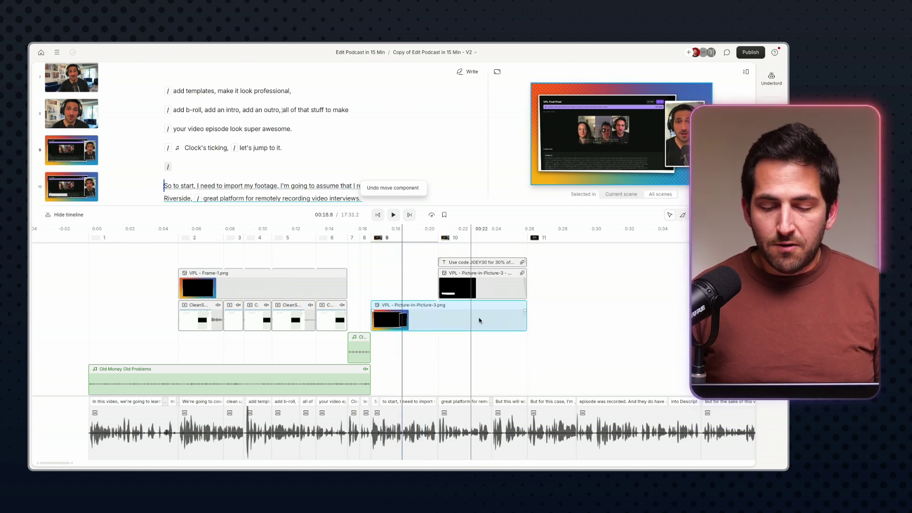
pyautogui.moveTo(415, 320); pyautogui.dragTo(546, 320)
pyautogui.hotkey('ctrl', 'z')
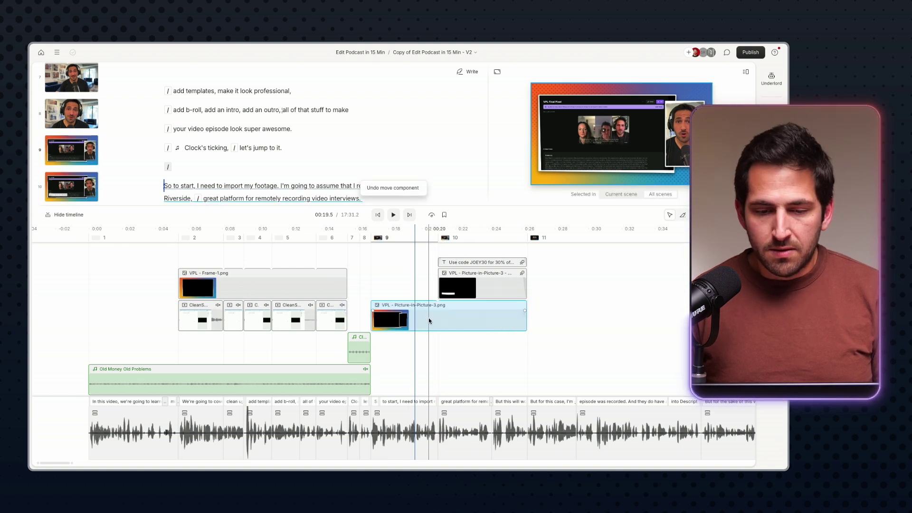
pyautogui.moveTo(426, 319); pyautogui.dragTo(557, 321)
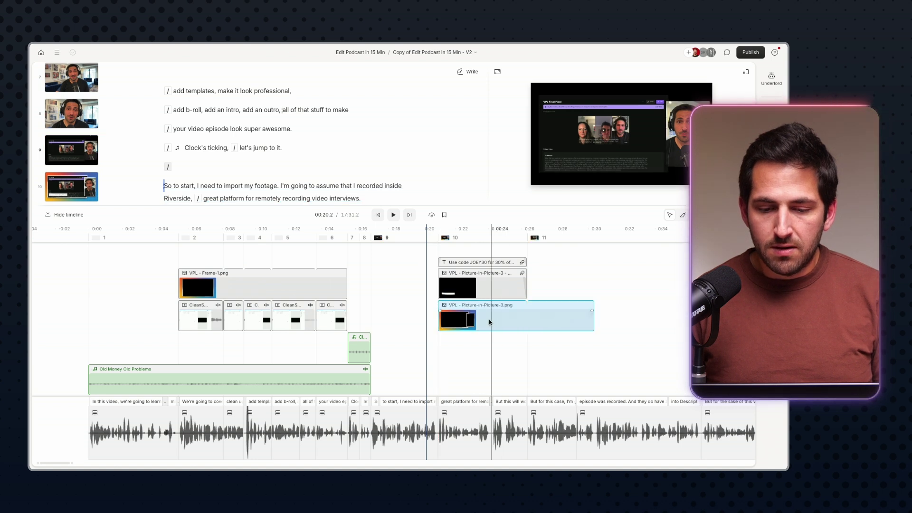
pyautogui.moveTo(492, 319); pyautogui.dragTo(442, 364)
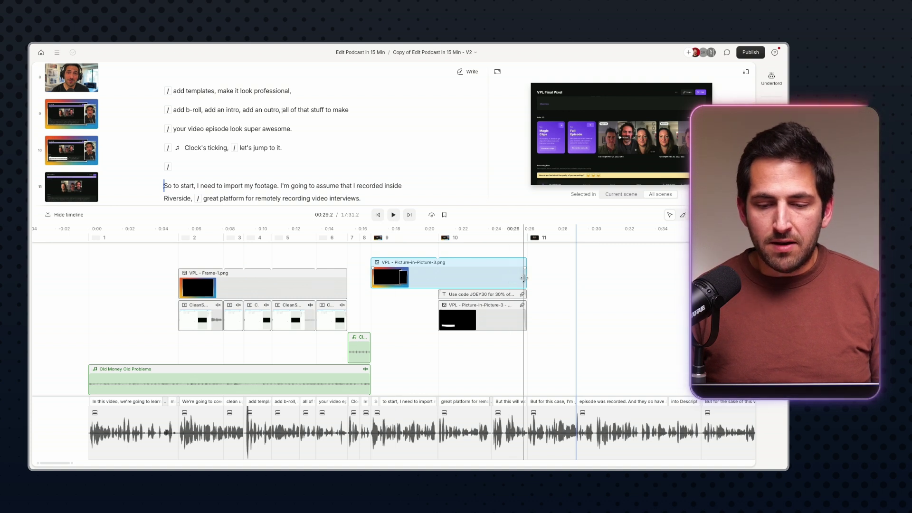
pyautogui.moveTo(512, 280)
pyautogui.mouseDown()
pyautogui.moveTo(432, 282)
pyautogui.moveTo(498, 276)
pyautogui.mouseUp()
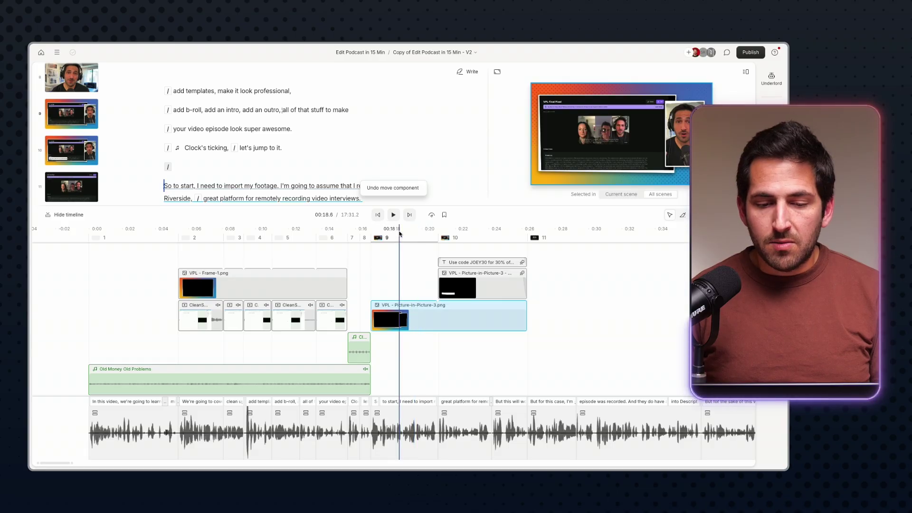
# Step: At 0:18.6, drag the scene 9 speech boundary slightly left, then jump to the script word at 0:18.0
pyautogui.click(399, 298)
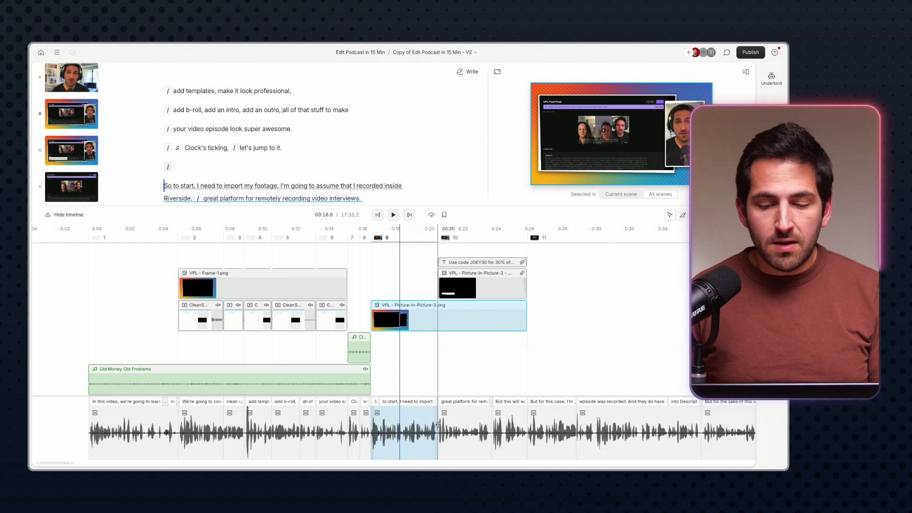
pyautogui.moveTo(438, 424); pyautogui.dragTo(436, 422)
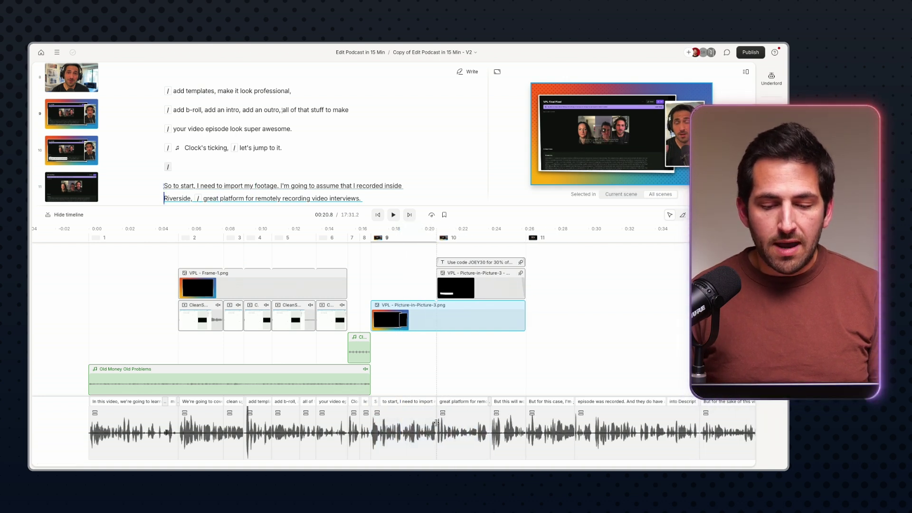
pyautogui.click(218, 186)
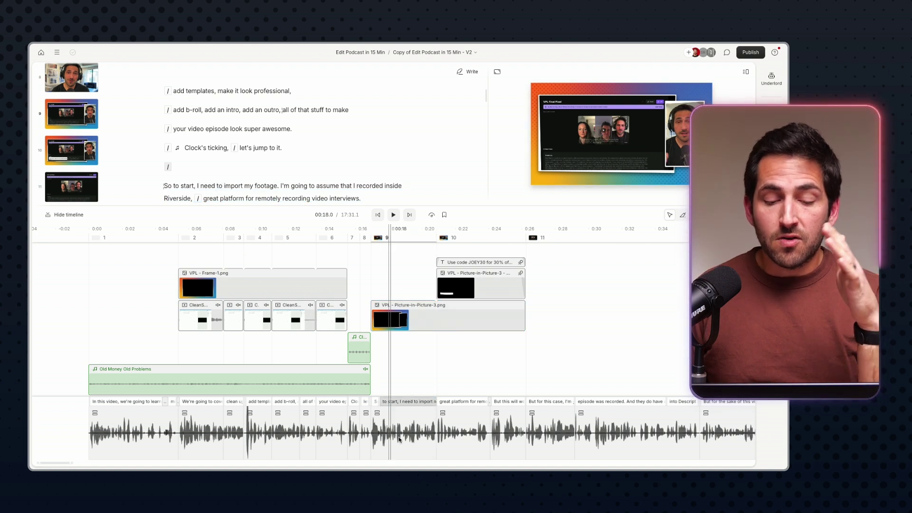
# Step: Move the playhead to 0:20.7 at 'Riverside' and zoom the timeline in around scenes 9 and 10
pyautogui.click(433, 232)
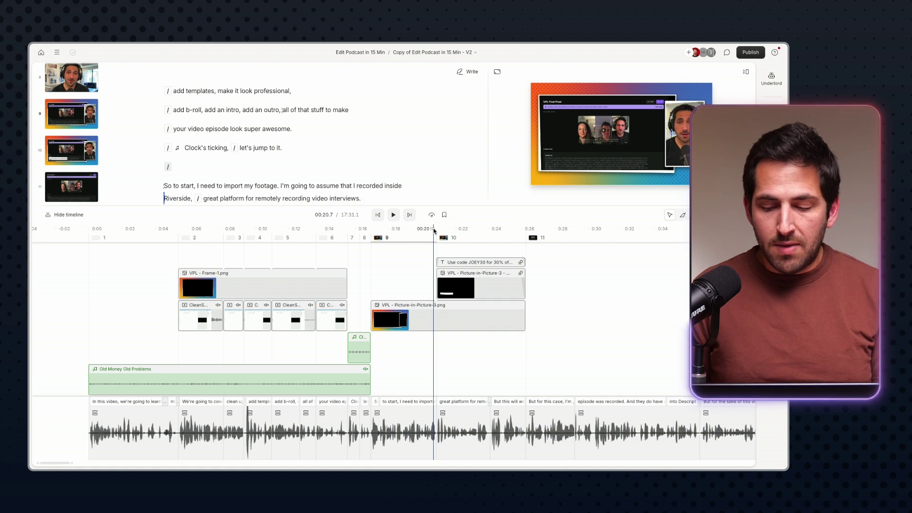
pyautogui.scroll(3, 434, 231)
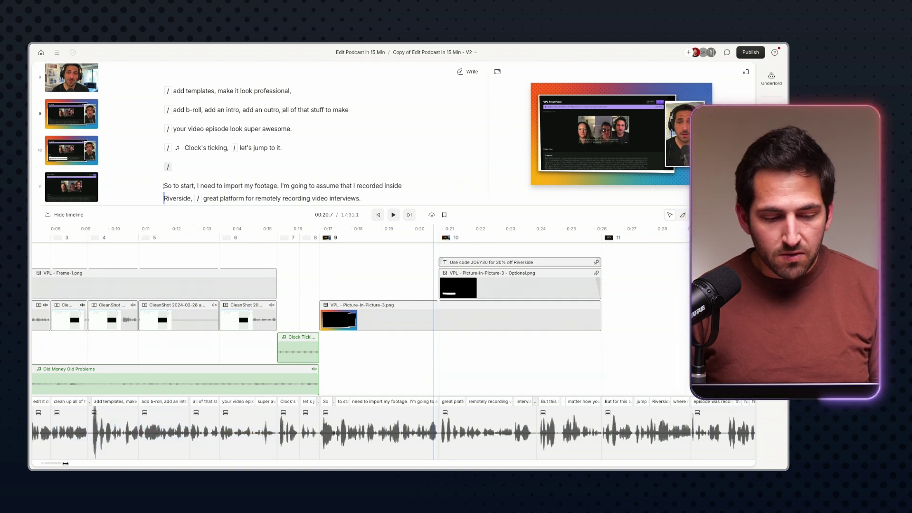
pyautogui.moveTo(65, 463)
pyautogui.mouseDown()
pyautogui.moveTo(102, 463)
pyautogui.moveTo(72, 463)
pyautogui.mouseUp()
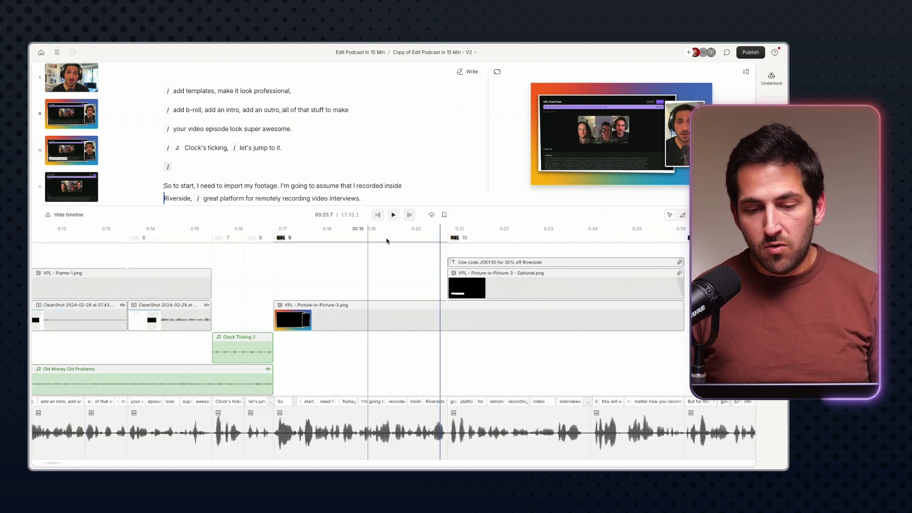
# Step: Extend the scene 10 audio segment's end past 'interviews.', leaving the project at 17:30.9
pyautogui.moveTo(440, 229); pyautogui.dragTo(564, 237)
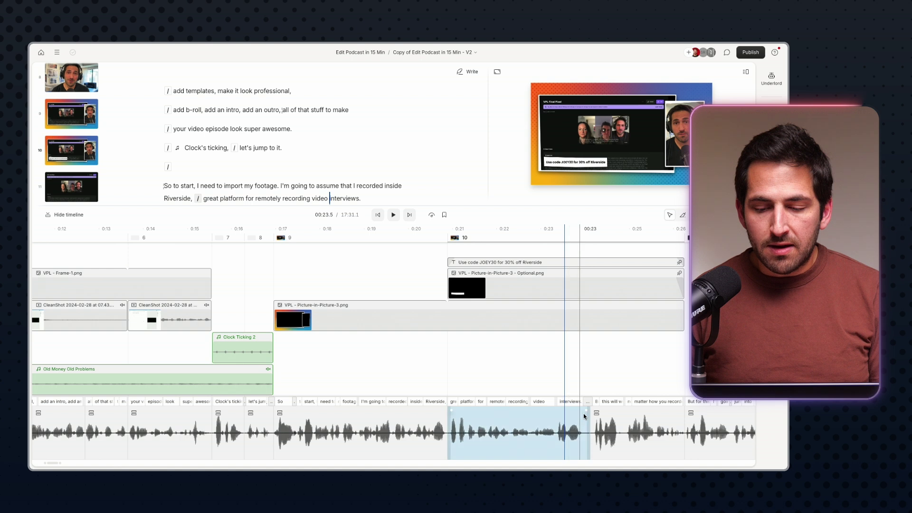
pyautogui.moveTo(586, 428); pyautogui.dragTo(575, 431)
pyautogui.click(562, 444)
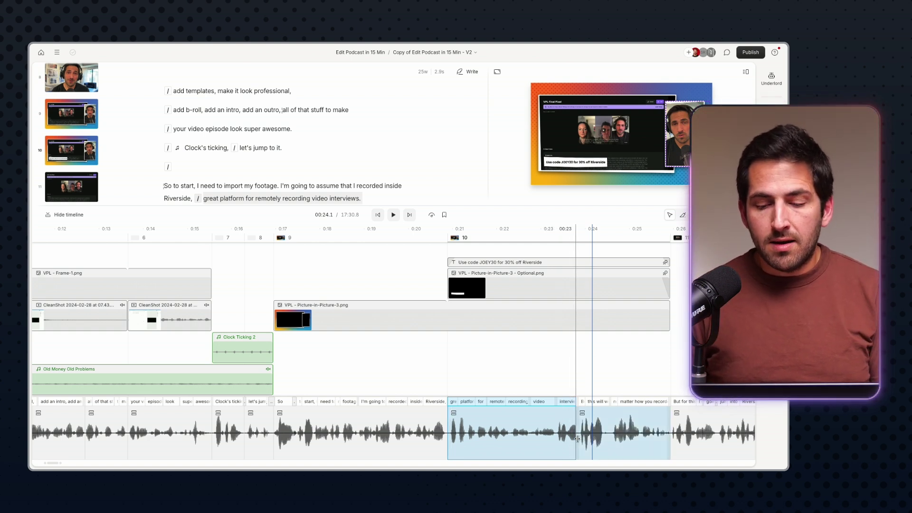
pyautogui.click(573, 439)
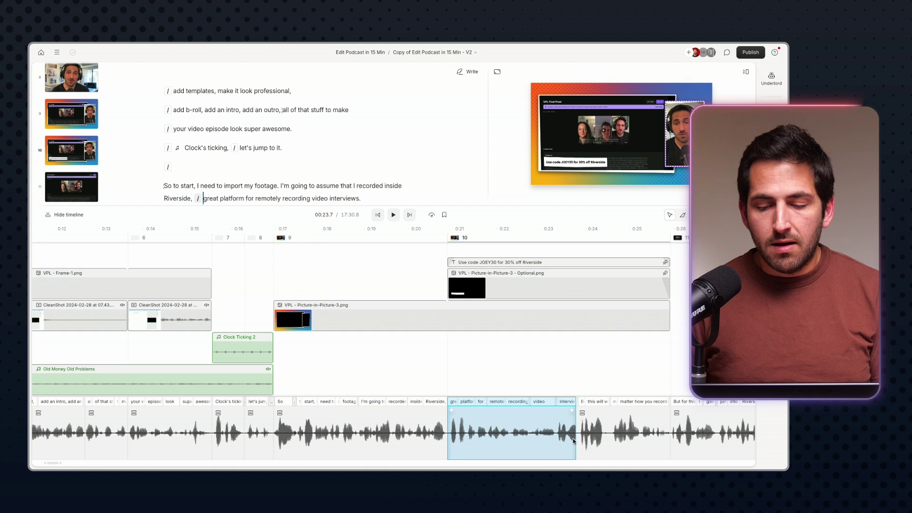
pyautogui.moveTo(573, 441); pyautogui.dragTo(577, 436)
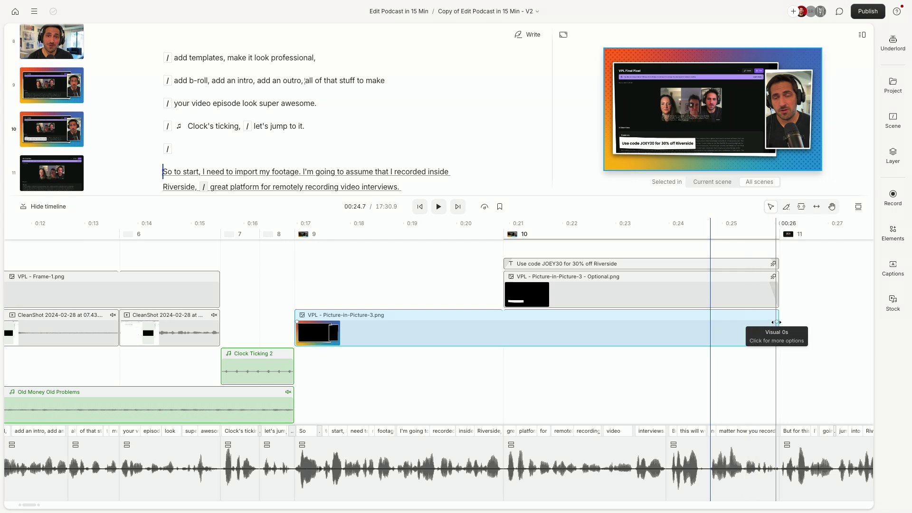
# Step: Open the Picture-in-Picture-3 clip-end transition, view the Visual transition types, then delete the fade
pyautogui.click(776, 322)
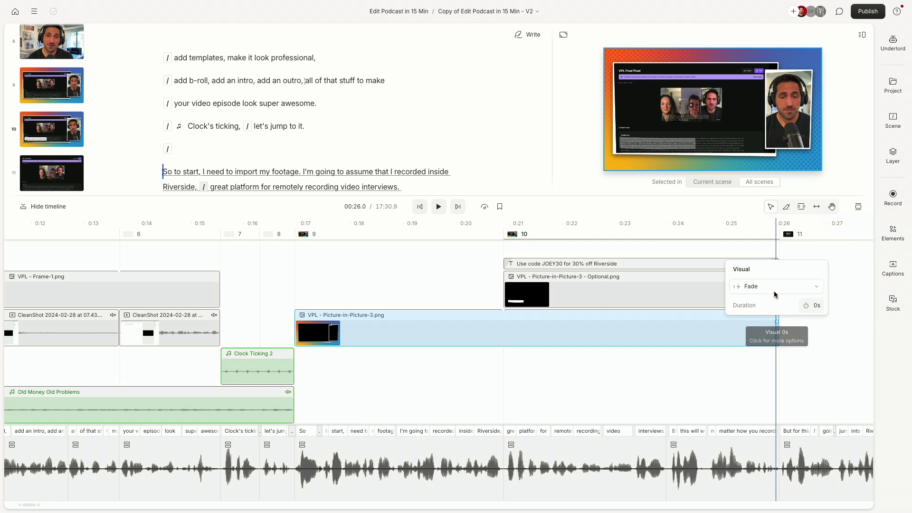
pyautogui.click(805, 290)
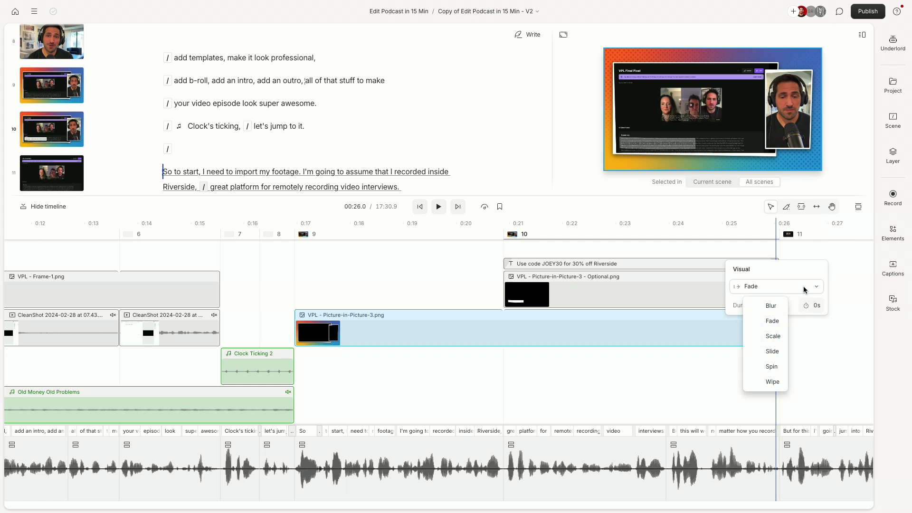
pyautogui.click(773, 275)
pyautogui.click(768, 334)
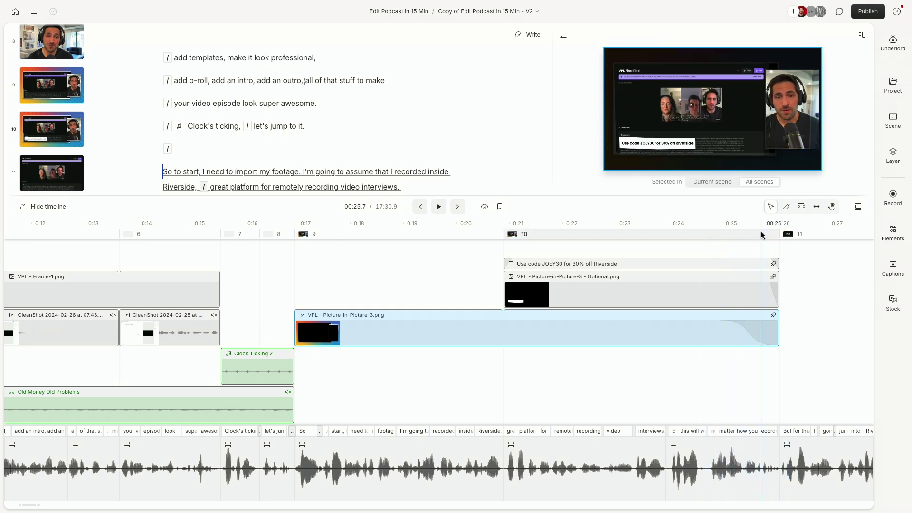
pyautogui.press('Delete')
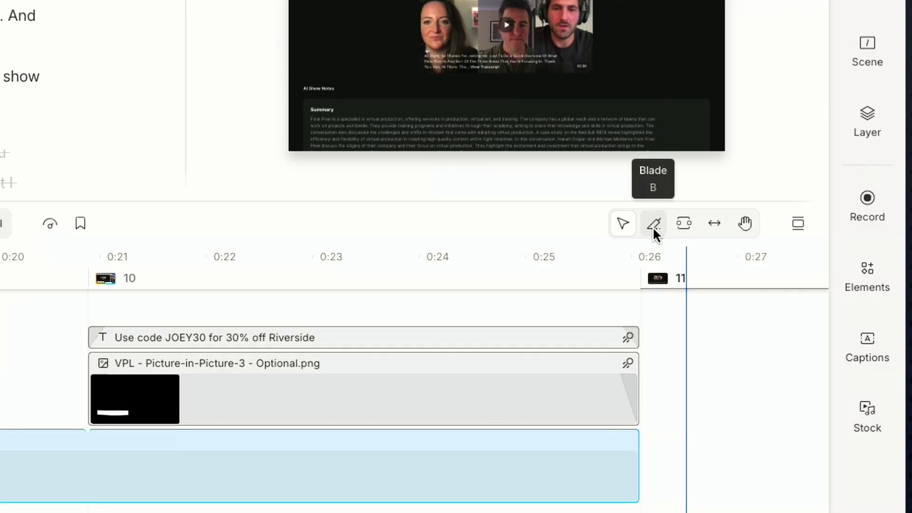
# Step: Split the Picture-in-Picture-3 clip at about 0:19 with the Blade tool
pyautogui.click(682, 217)
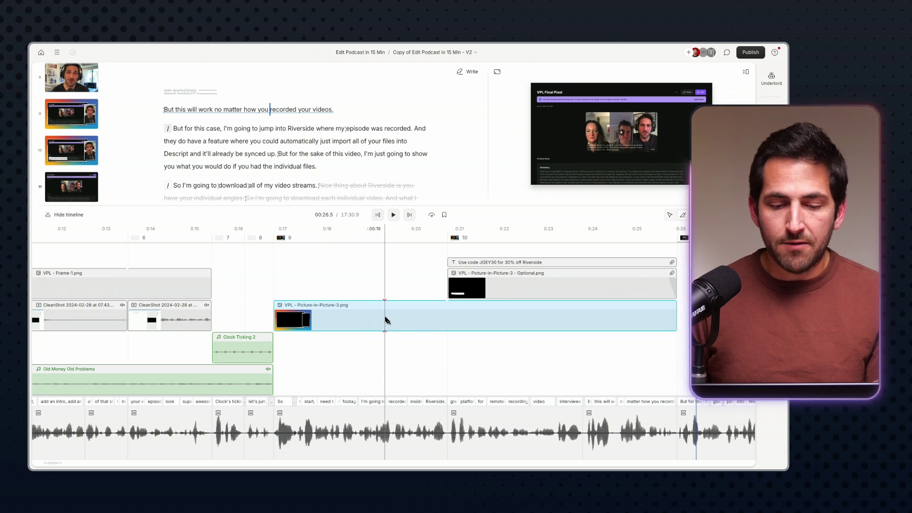
pyautogui.click(385, 320)
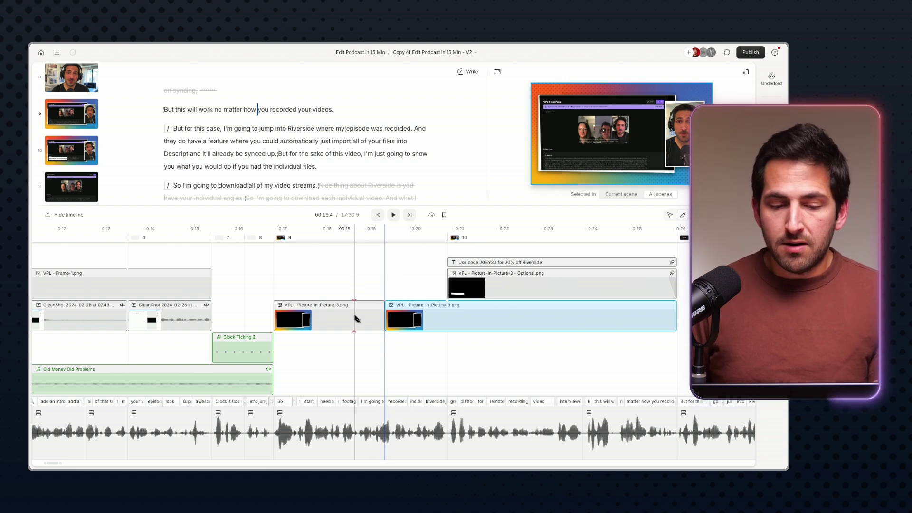
pyautogui.click(340, 439)
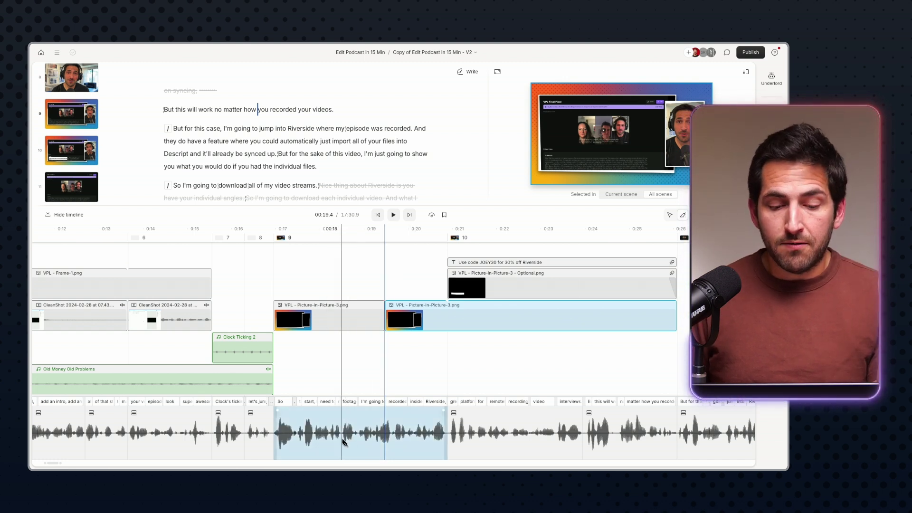
pyautogui.click(344, 442)
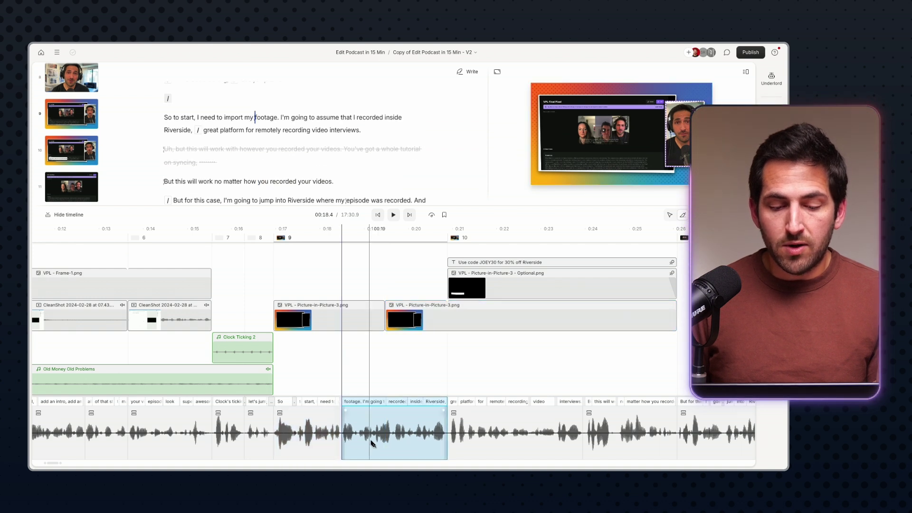
# Step: Delete the second Picture-in-Picture-3 piece and return the playhead to about 0:18.6
pyautogui.click(312, 233)
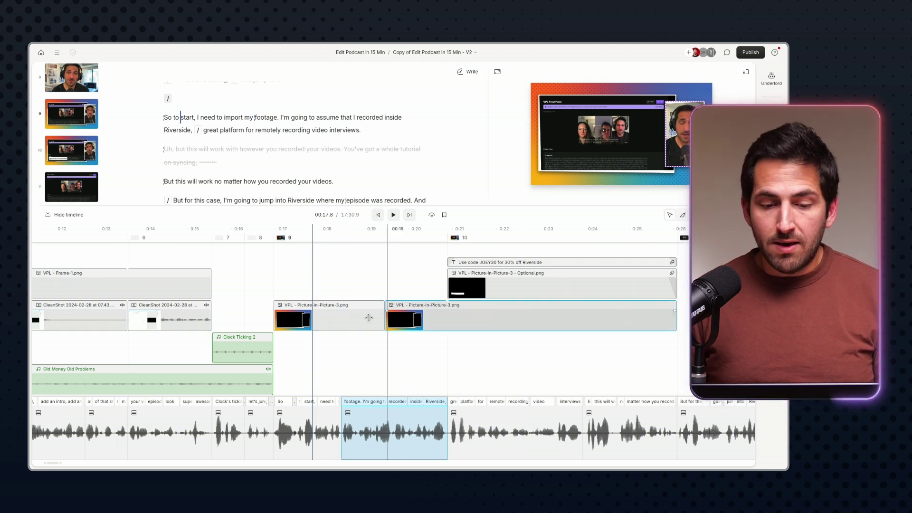
pyautogui.click(395, 322)
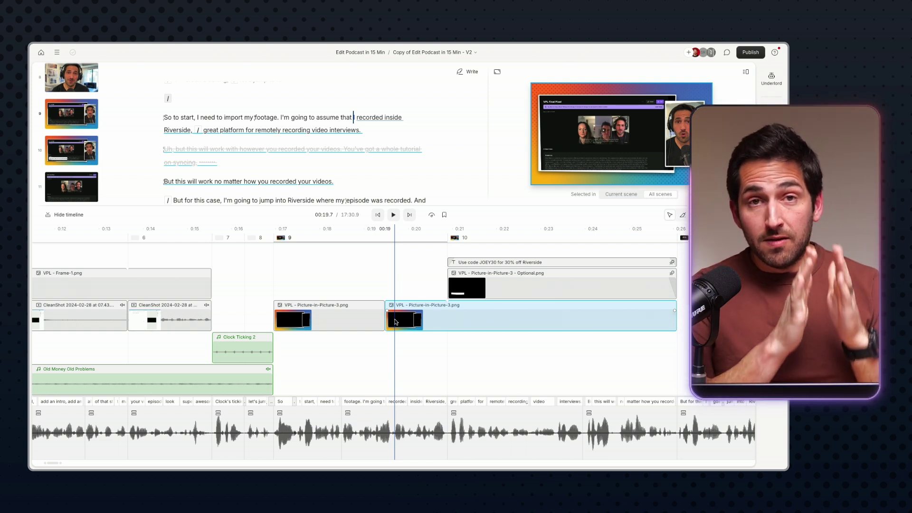
pyautogui.press('Delete')
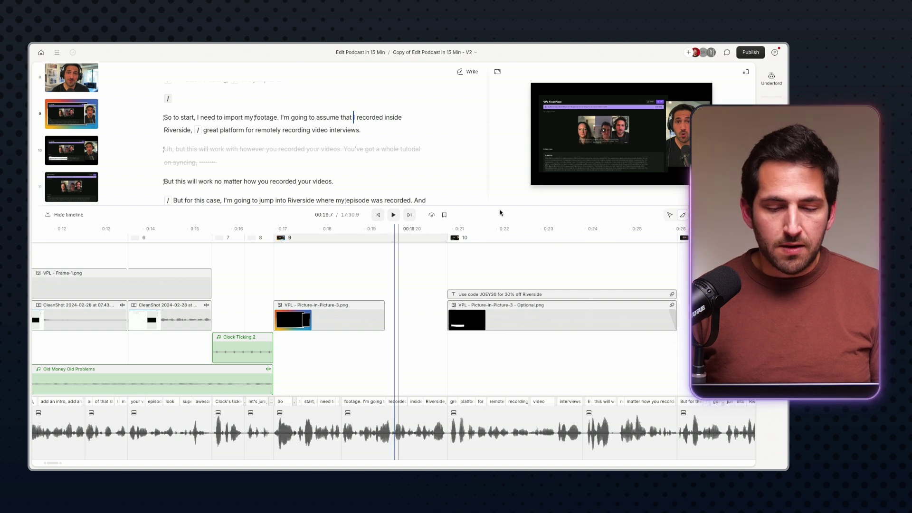
pyautogui.click(350, 234)
# Step: Scrub to about 0:19.6, split the speech audio there, then undo that split
pyautogui.moveTo(351, 234); pyautogui.dragTo(388, 239)
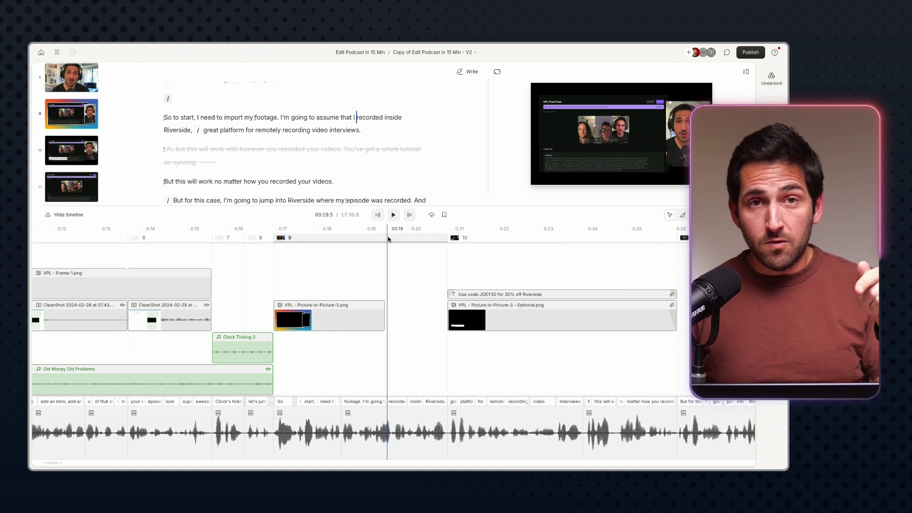
pyautogui.moveTo(388, 235)
pyautogui.mouseDown()
pyautogui.moveTo(408, 236)
pyautogui.moveTo(393, 234)
pyautogui.mouseUp()
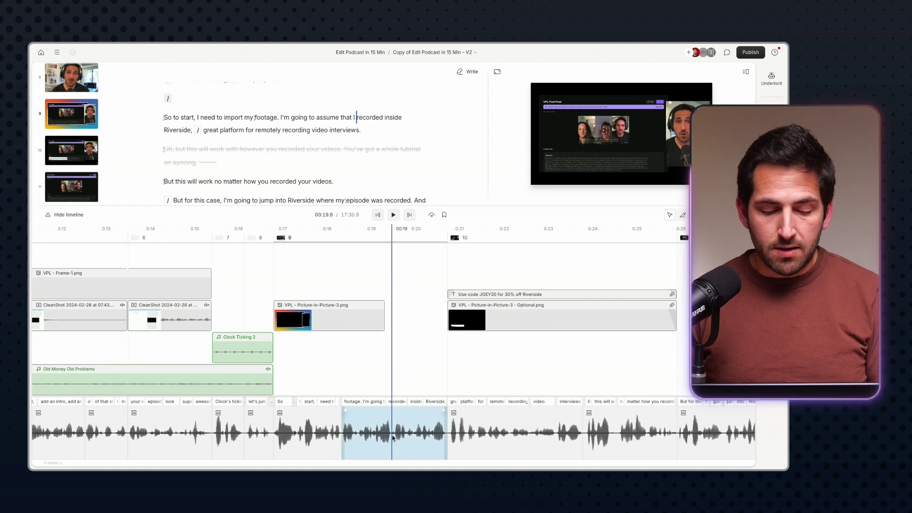
pyautogui.press('s')
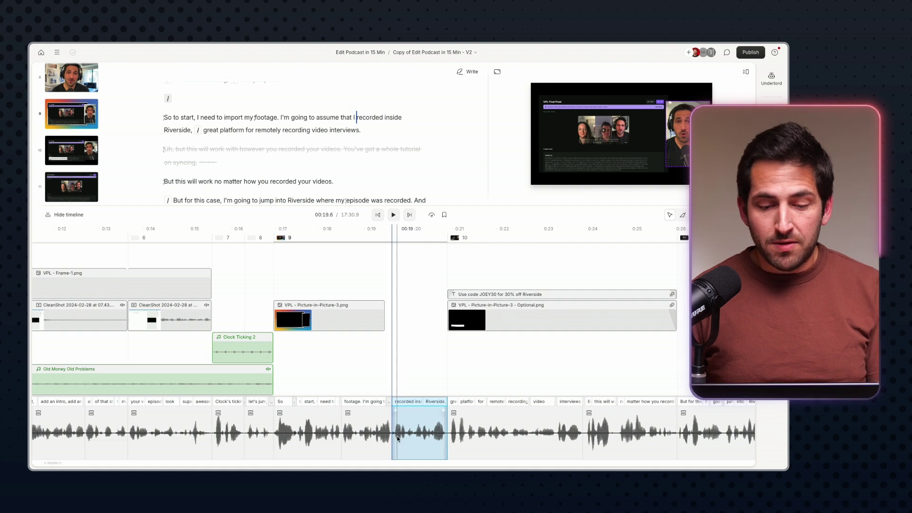
pyautogui.press('super+z')
# Step: Split the Picture-in-Picture-3 clip at 0:18.4
pyautogui.click(325, 323)
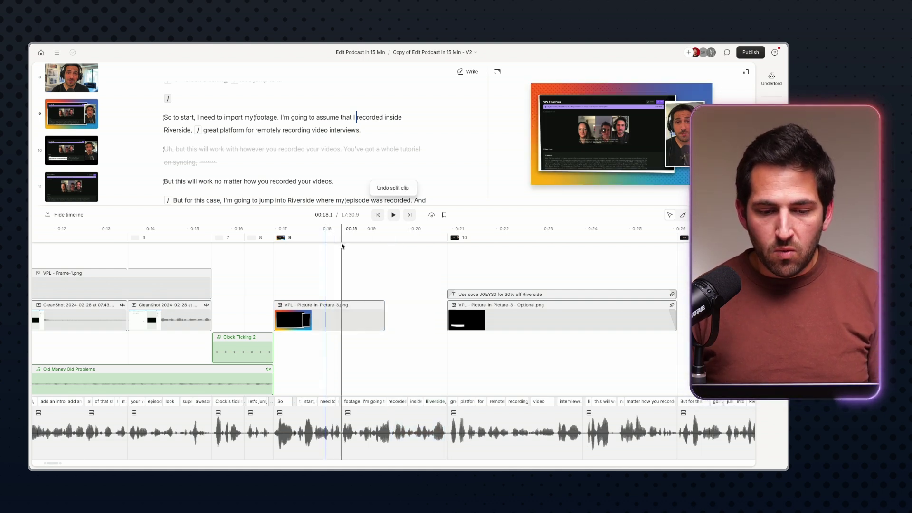
pyautogui.click(338, 322)
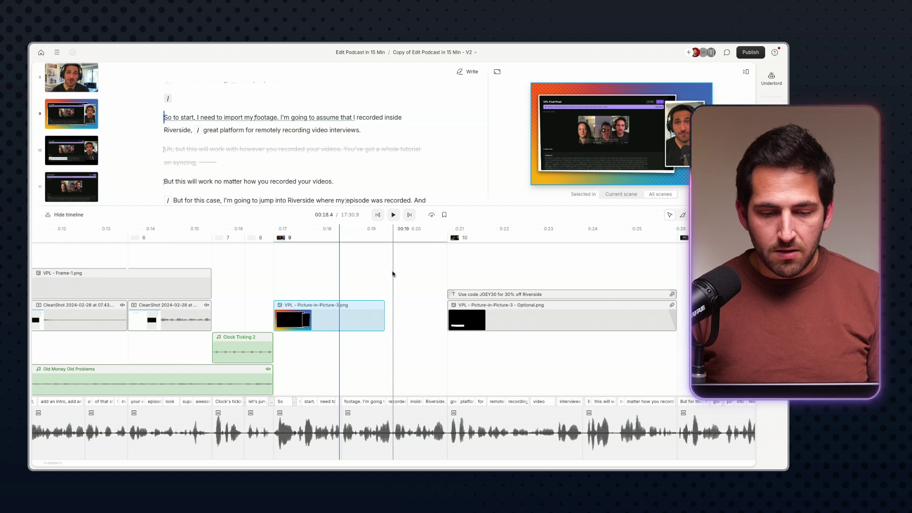
pyautogui.press('s')
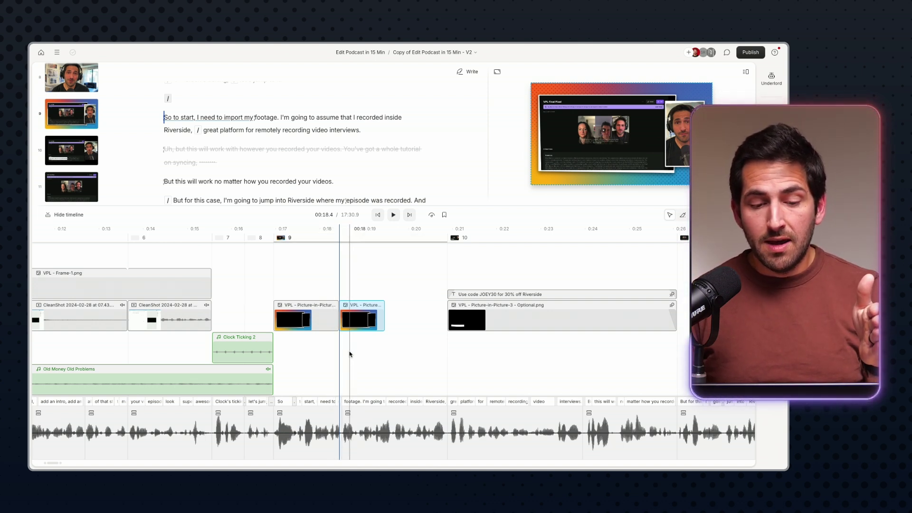
# Step: Move playback to the word 'video' at 0:22.8 and extend the speech selection earlier
pyautogui.click(410, 351)
pyautogui.click(533, 274)
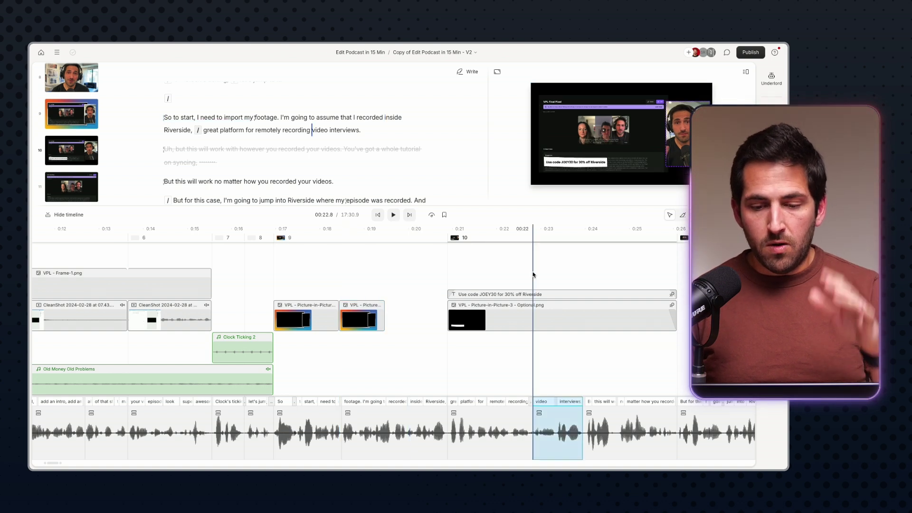
pyautogui.keyDown('shift'); pyautogui.click(530, 434); pyautogui.keyUp('shift')
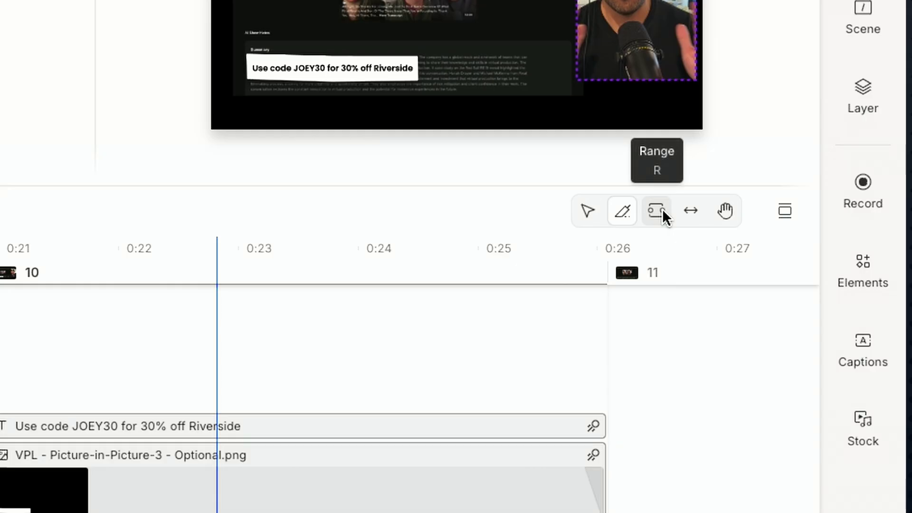
pyautogui.click(696, 216)
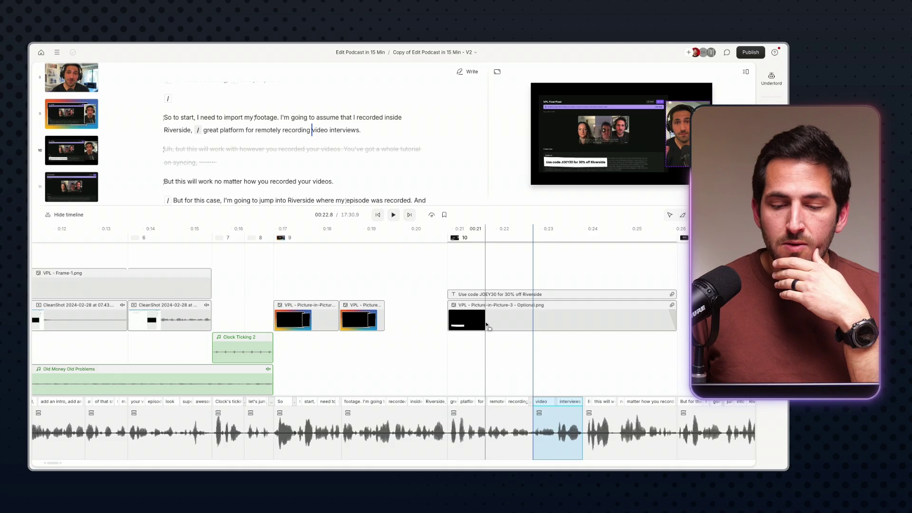
# Step: Lift 0:21–0:24.25 of the Optional clip onto a new layer and slide it later
pyautogui.moveTo(487, 325); pyautogui.dragTo(620, 322)
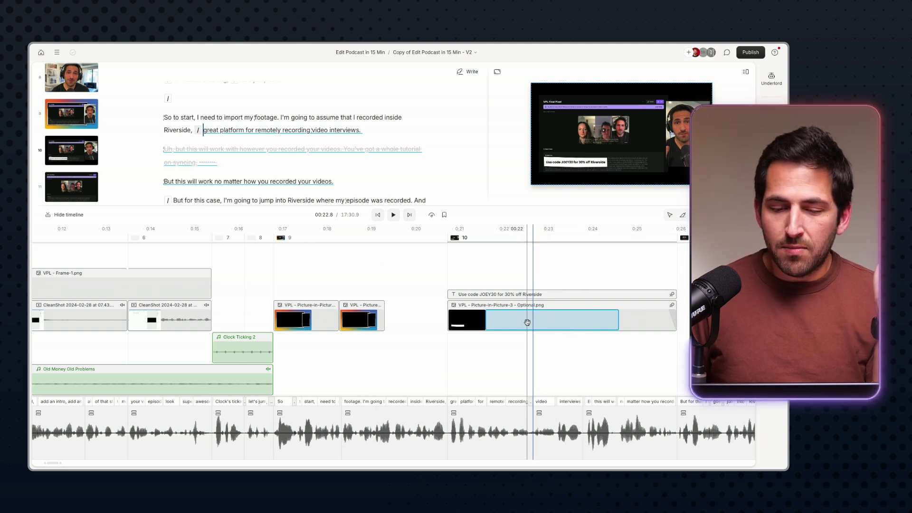
pyautogui.moveTo(522, 323); pyautogui.dragTo(371, 284)
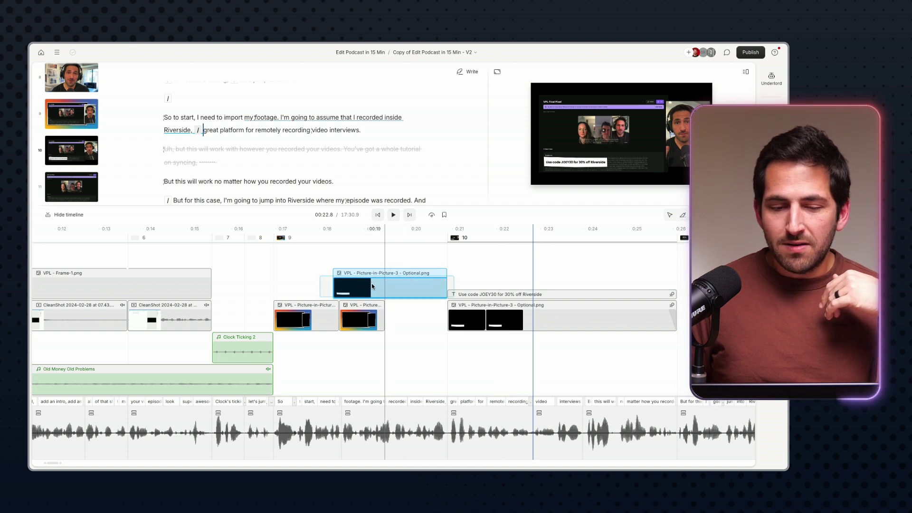
pyautogui.moveTo(387, 284); pyautogui.dragTo(418, 274)
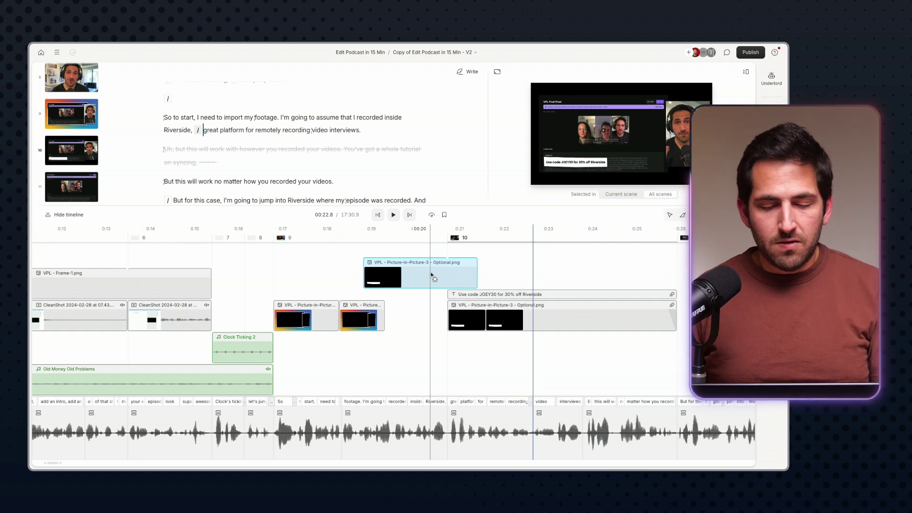
# Step: Undo the layer move, then delete a 3.8-second range of scene 9 speech
pyautogui.hotkey('ctrl', 'z')
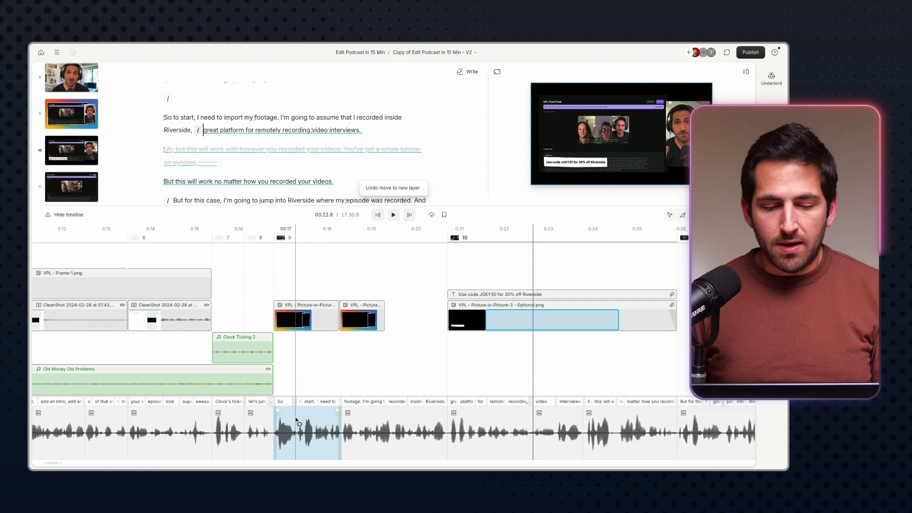
pyautogui.moveTo(296, 420); pyautogui.dragTo(467, 414)
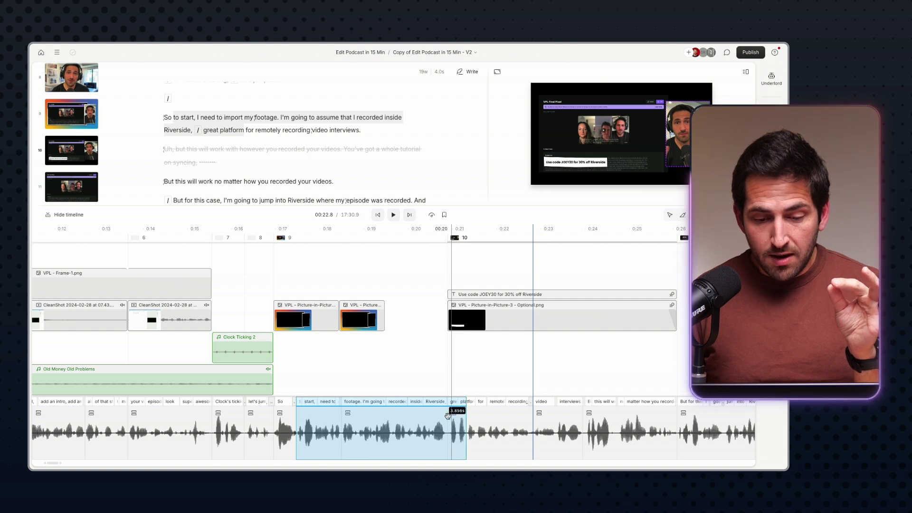
pyautogui.press('BackSpace')
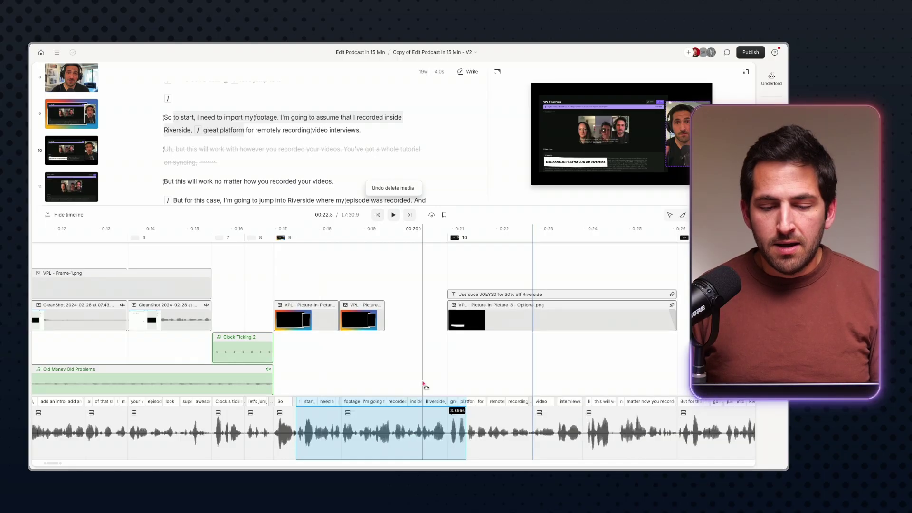
pyautogui.moveTo(338, 432); pyautogui.dragTo(237, 432)
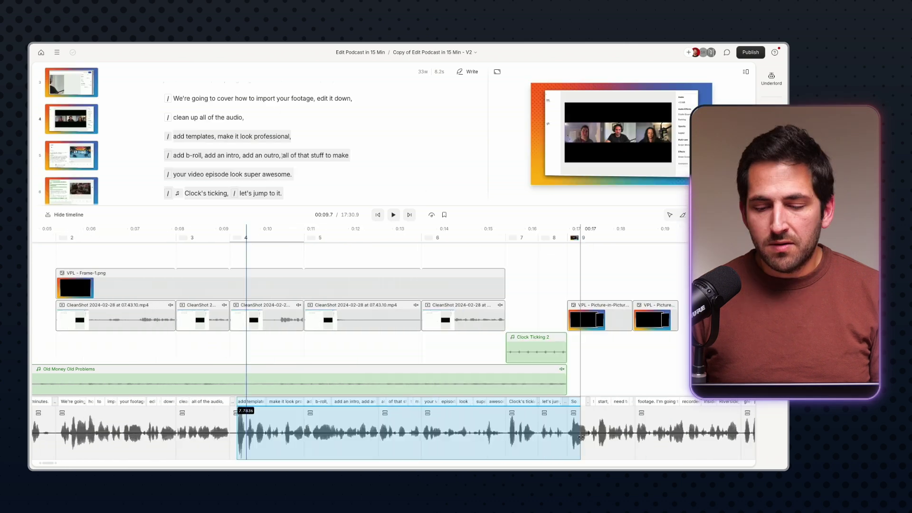
pyautogui.moveTo(631, 436); pyautogui.dragTo(647, 441)
pyautogui.moveTo(153, 287); pyautogui.dragTo(323, 284)
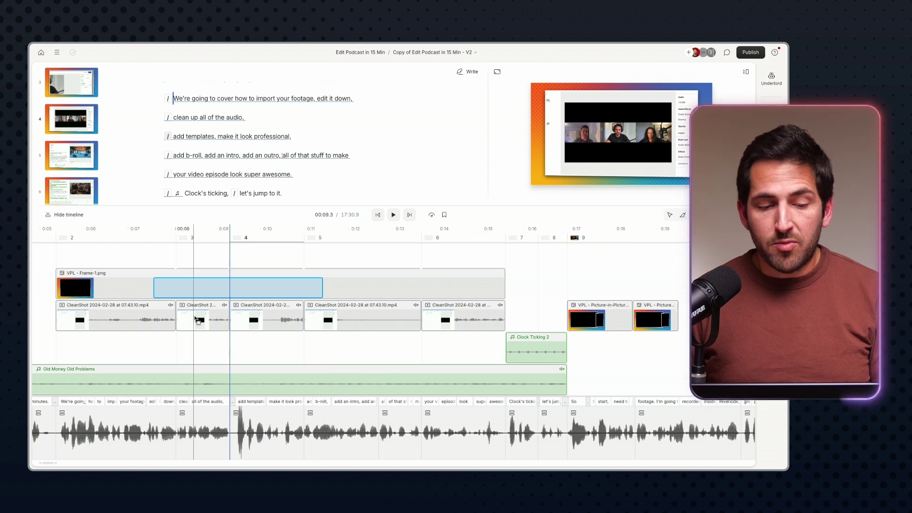
pyautogui.moveTo(119, 319); pyautogui.dragTo(370, 326)
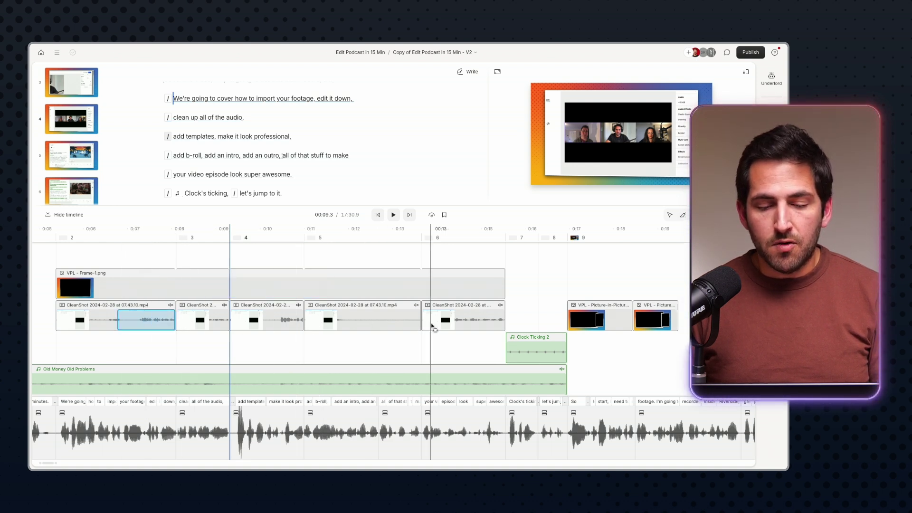
pyautogui.click(416, 357)
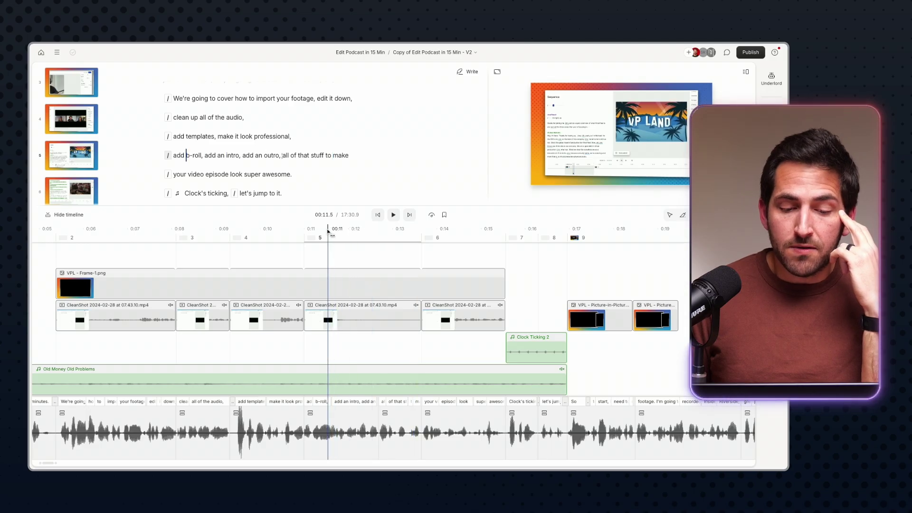
pyautogui.moveTo(207, 238); pyautogui.dragTo(268, 236)
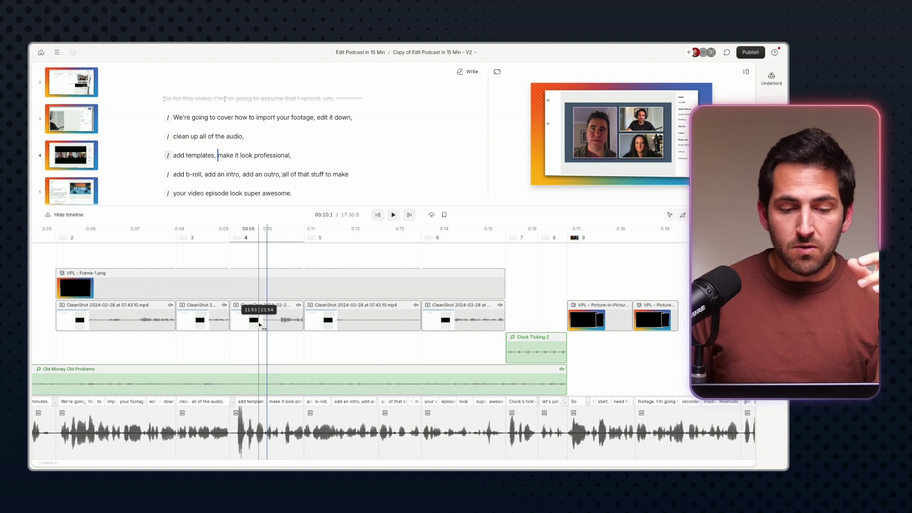
pyautogui.scroll(2, 259, 325)
pyautogui.scroll(2, 260, 324)
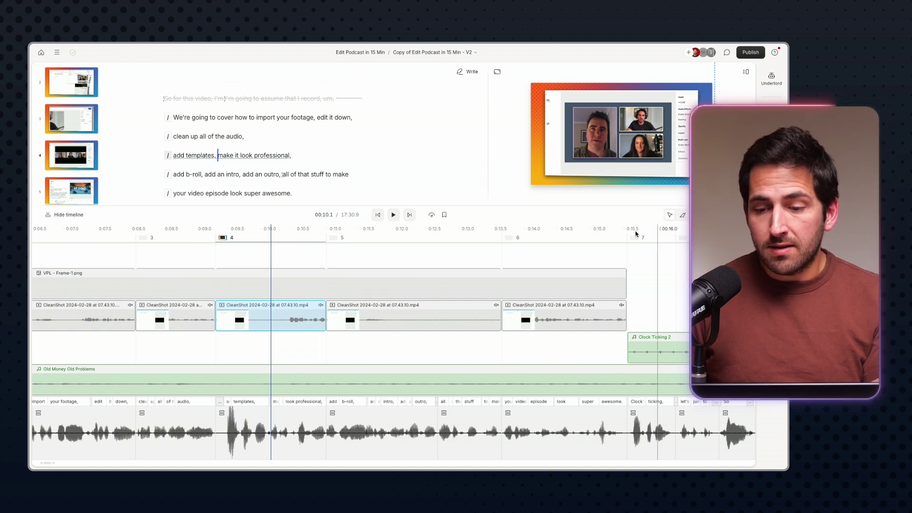
pyautogui.moveTo(264, 322); pyautogui.dragTo(225, 325)
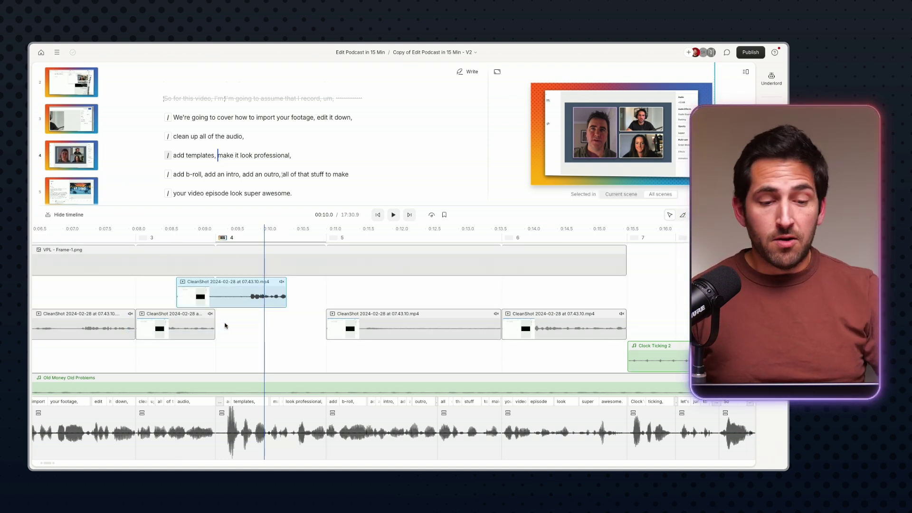
pyautogui.press('super+z')
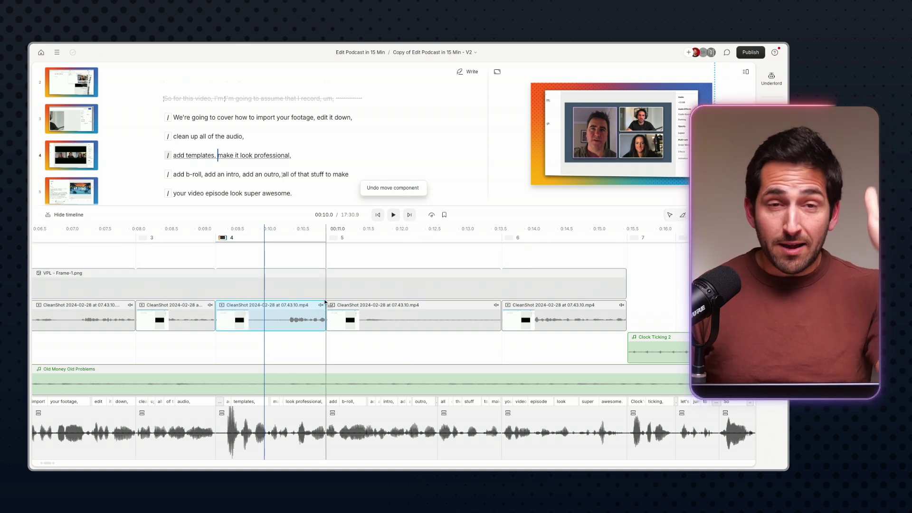
pyautogui.click(275, 320)
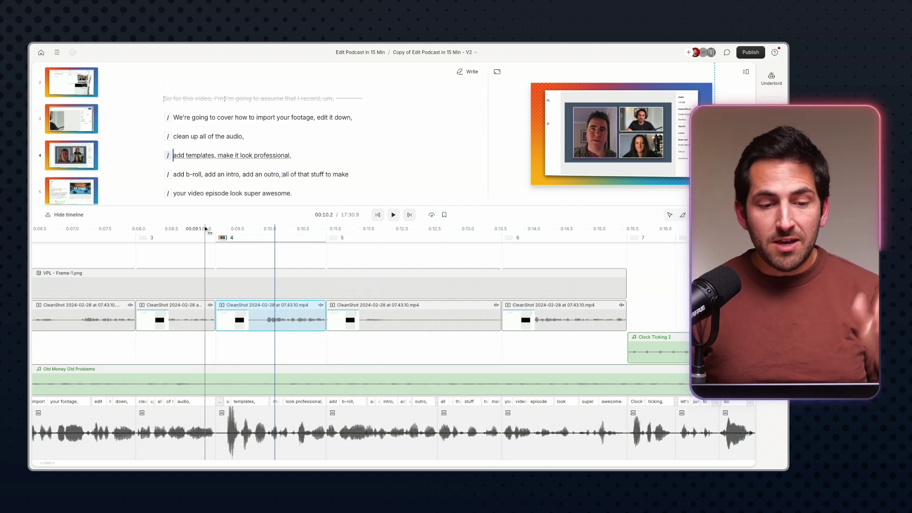
pyautogui.click(290, 319)
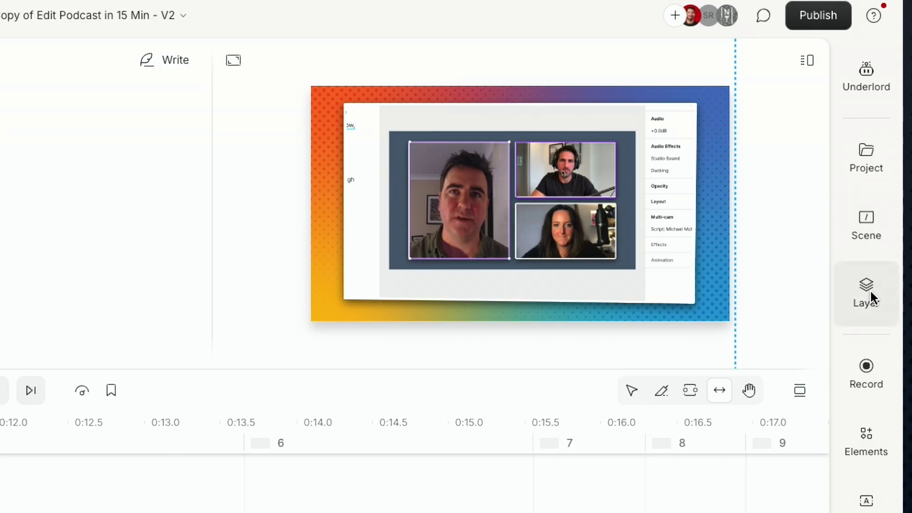
# Step: Slip the scene 4 CleanShot clip's Start at point, settling back near 22:30
pyautogui.click(865, 291)
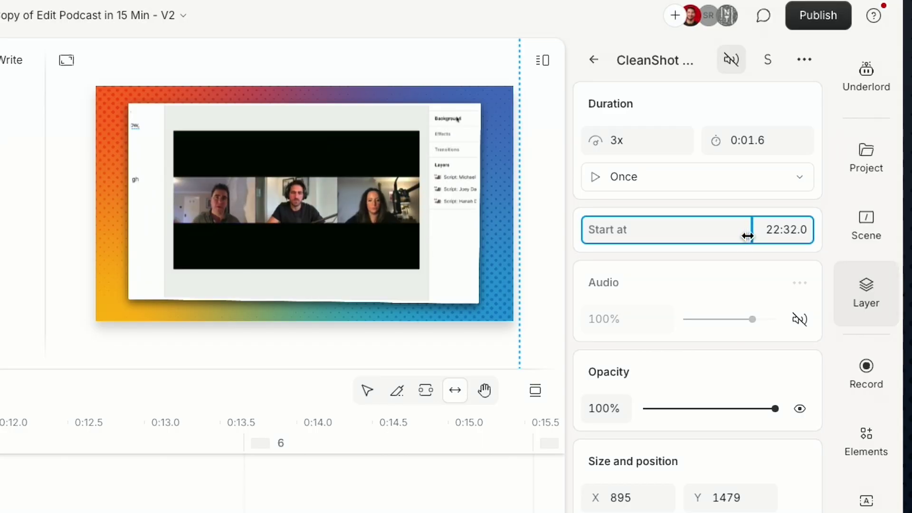
pyautogui.moveTo(747, 236)
pyautogui.mouseDown()
pyautogui.moveTo(757, 234)
pyautogui.moveTo(740, 234)
pyautogui.moveTo(764, 231)
pyautogui.mouseUp()
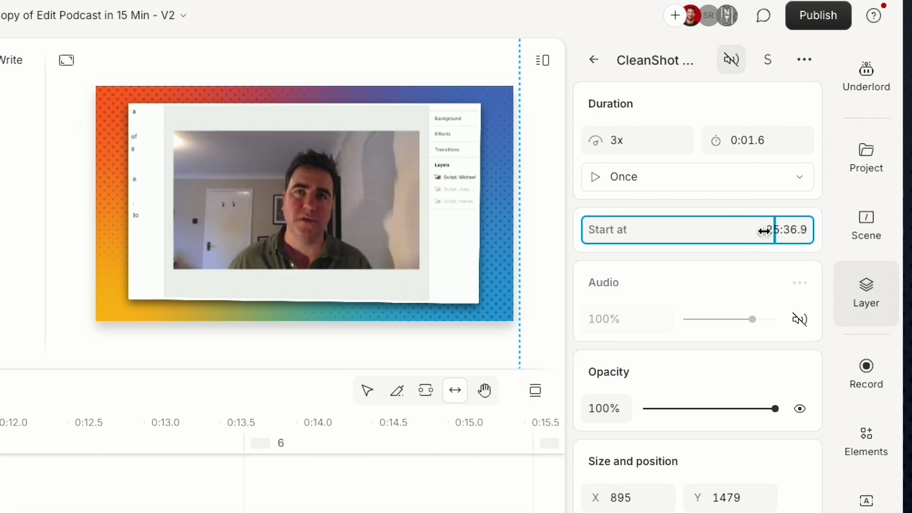
pyautogui.moveTo(764, 231); pyautogui.dragTo(745, 232)
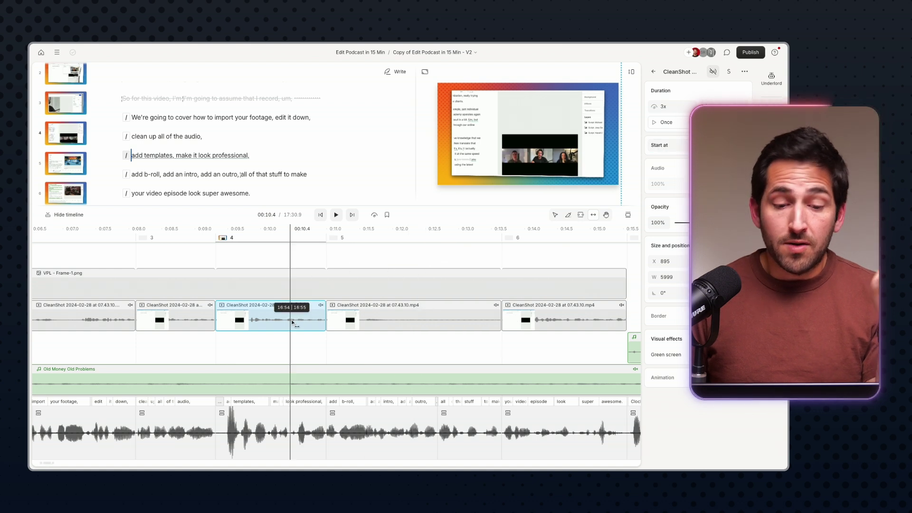
pyautogui.click(277, 323)
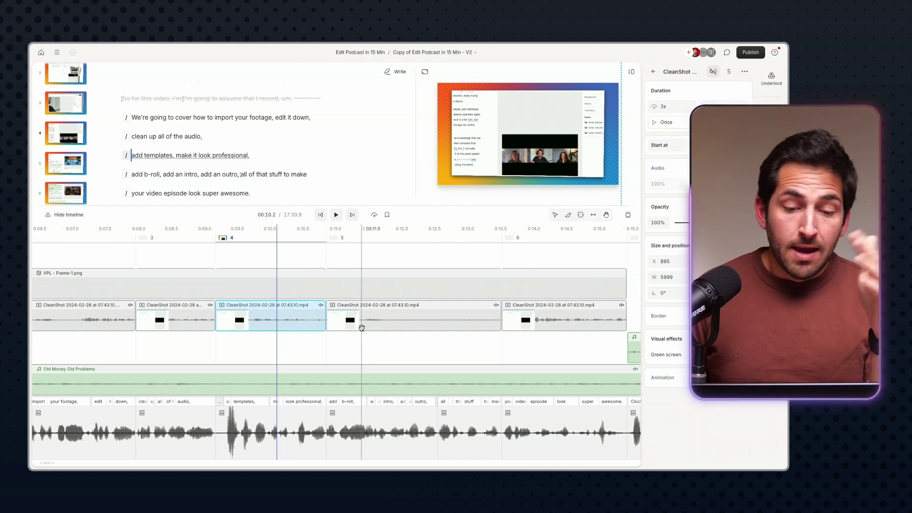
# Step: Undo an accidental clip extension and scroll the timeline toward later footage
pyautogui.moveTo(354, 340); pyautogui.dragTo(363, 334)
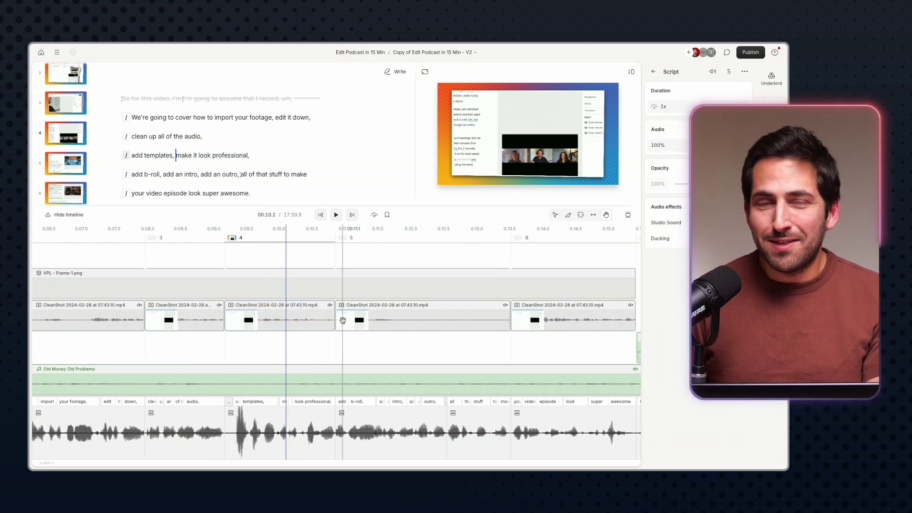
pyautogui.hscroll(8, 343, 320)
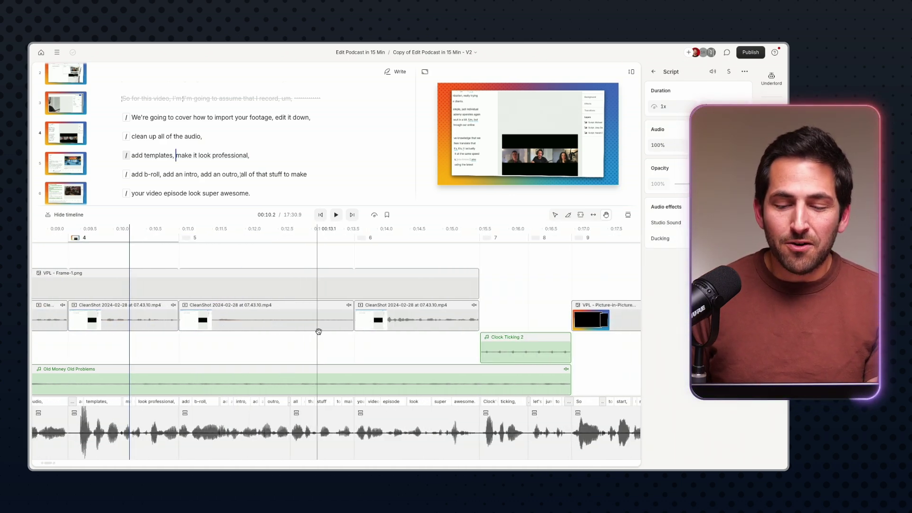
pyautogui.hotkey('ctrl', 'z')
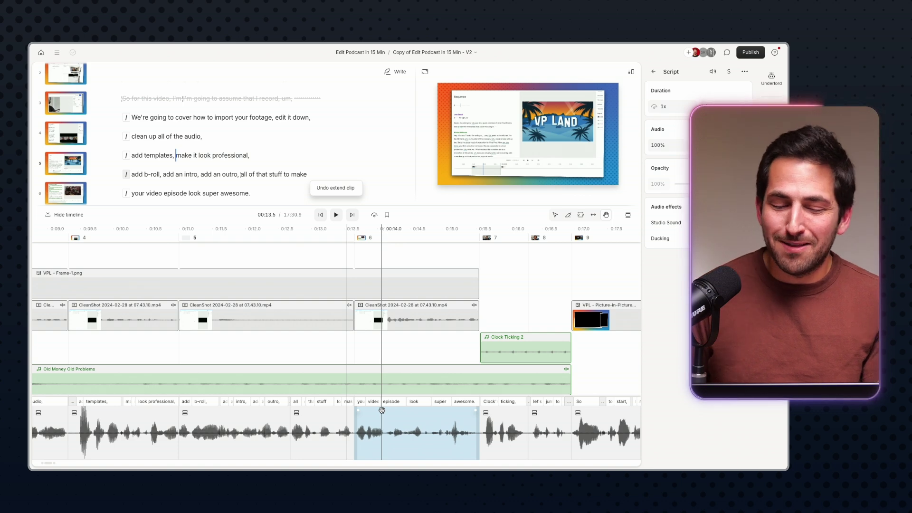
pyautogui.hscroll(1, 371, 380)
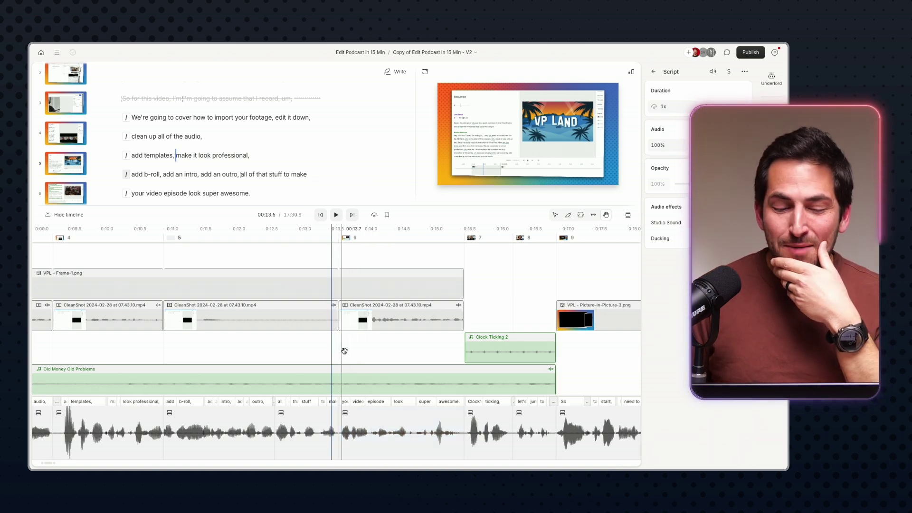
pyautogui.hscroll(15, 362, 341)
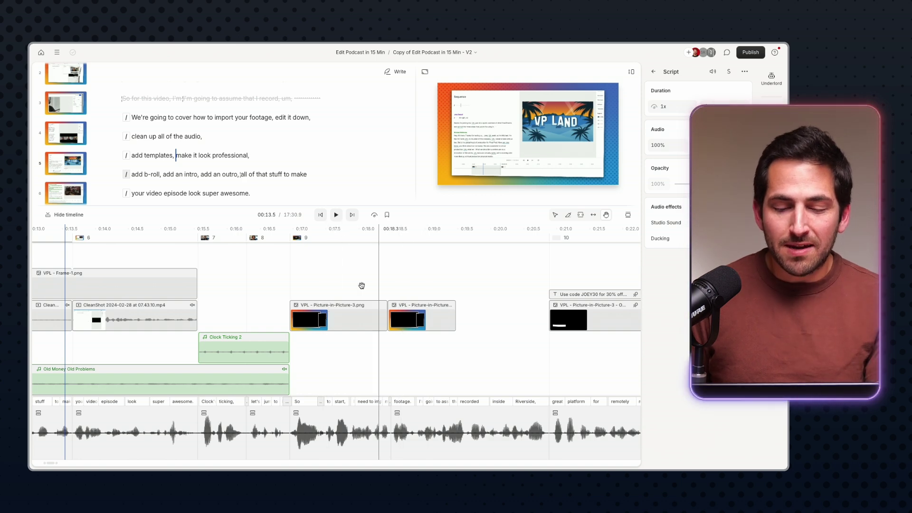
pyautogui.hscroll(-5, 362, 285)
pyautogui.hscroll(20, 441, 283)
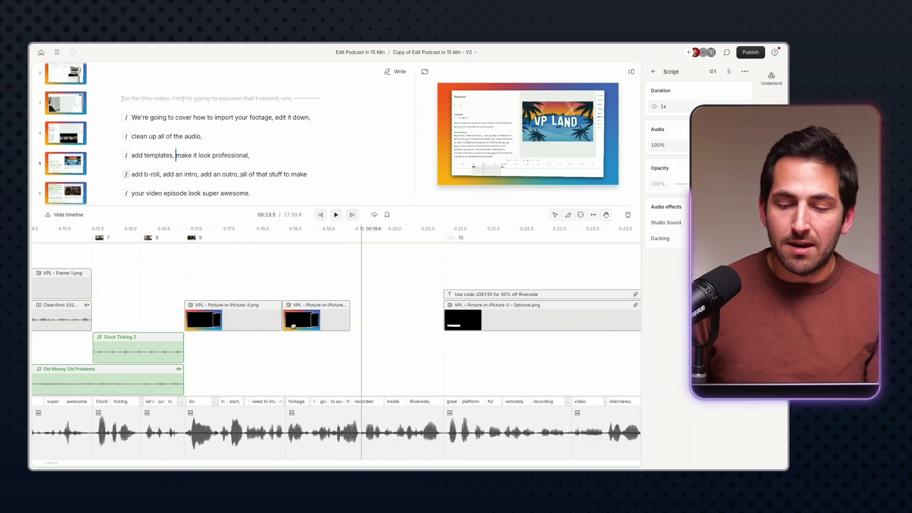
pyautogui.hscroll(2, 319, 437)
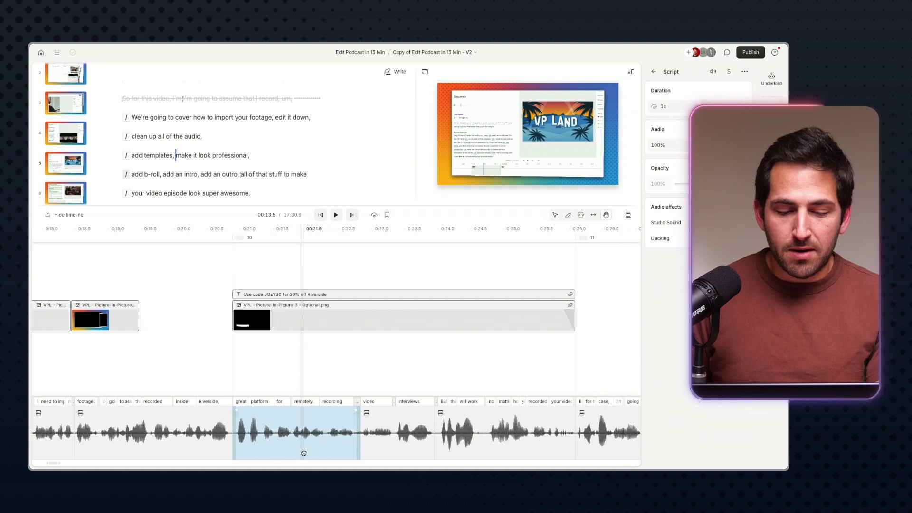
pyautogui.hscroll(-3, 338, 436)
pyautogui.hscroll(6, 340, 435)
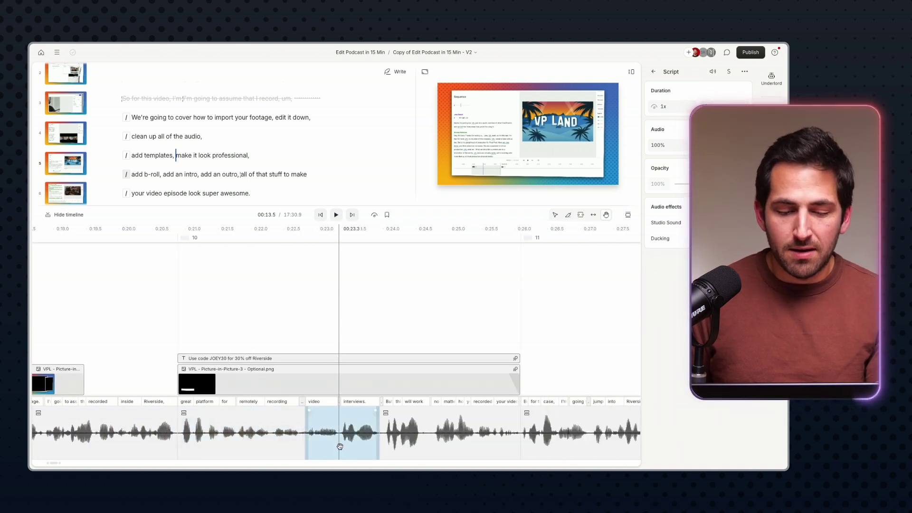
pyautogui.hscroll(6, 313, 437)
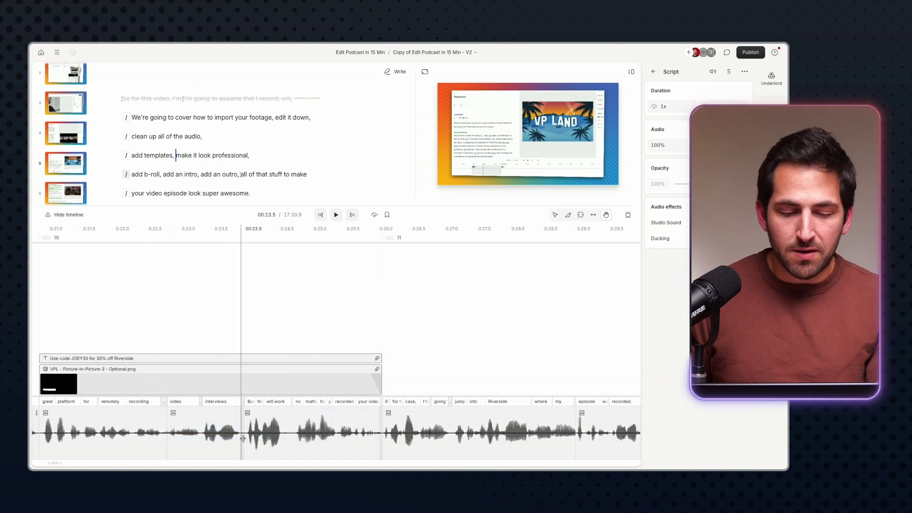
# Step: Jump playback to 0:23.9 in scene 10 and pan the view to about 0:29.5–0:39
pyautogui.click(243, 438)
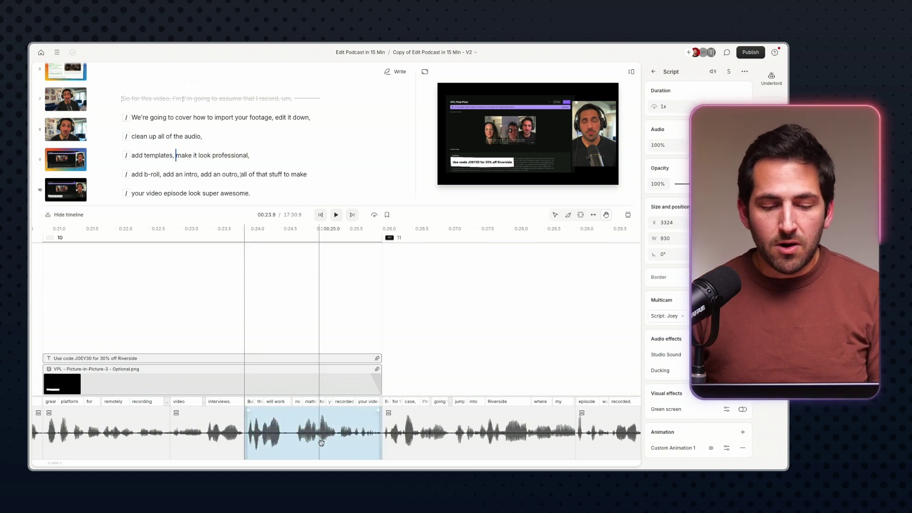
pyautogui.moveTo(368, 316); pyautogui.dragTo(212, 323)
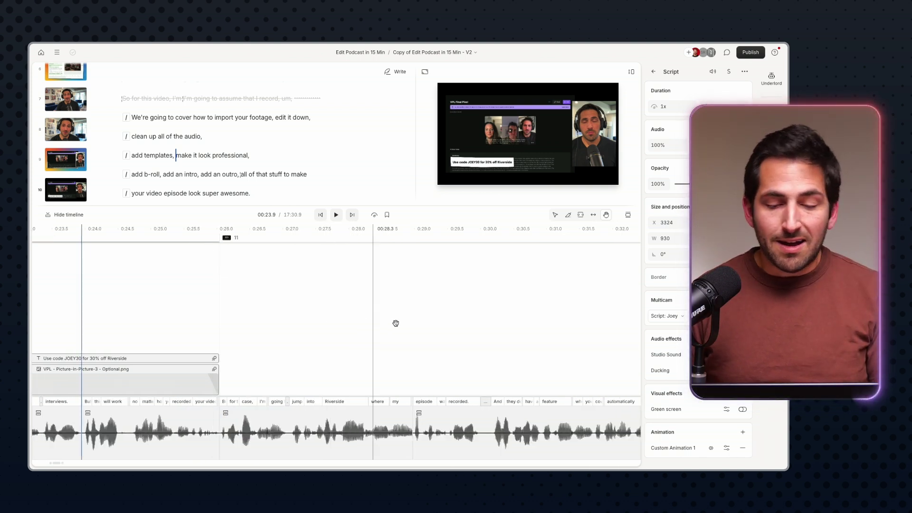
pyautogui.moveTo(415, 323); pyautogui.dragTo(336, 323)
pyautogui.moveTo(443, 328); pyautogui.dragTo(270, 331)
pyautogui.moveTo(395, 319); pyautogui.dragTo(258, 352)
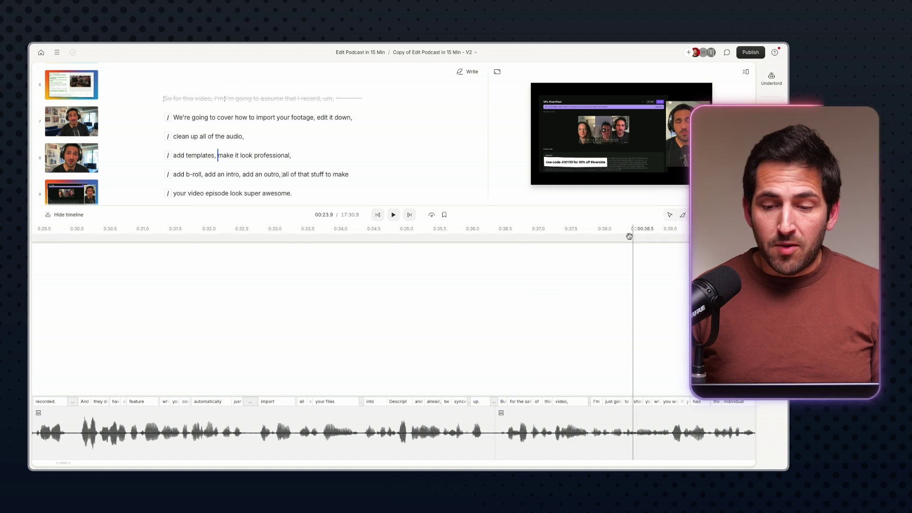
# Step: Open scene 11's context menu at 0:27.5 and pick the 3 People layout
pyautogui.click(669, 215)
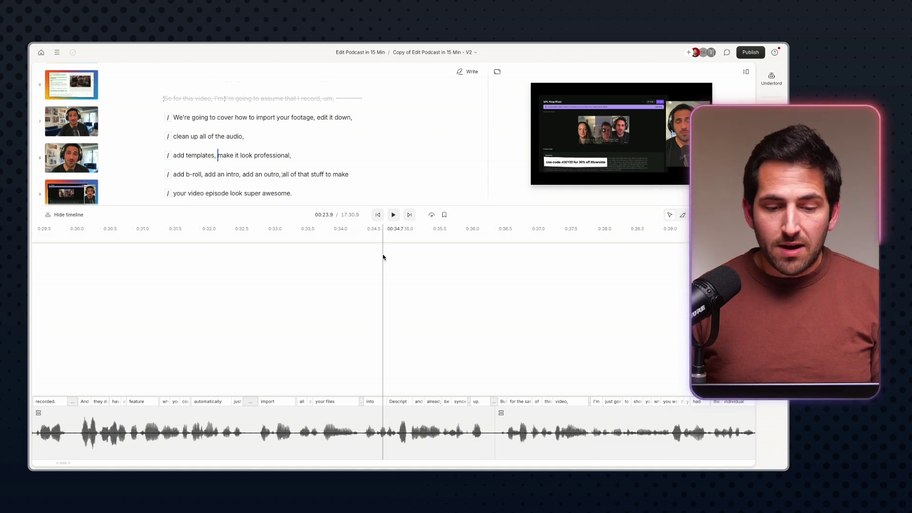
pyautogui.hscroll(-5, 383, 258)
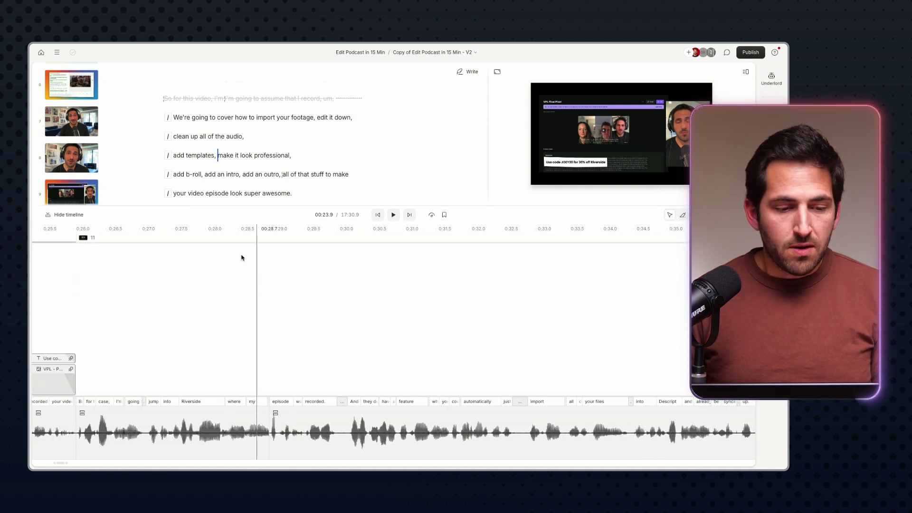
pyautogui.hscroll(-1, 233, 242)
pyautogui.click(215, 242)
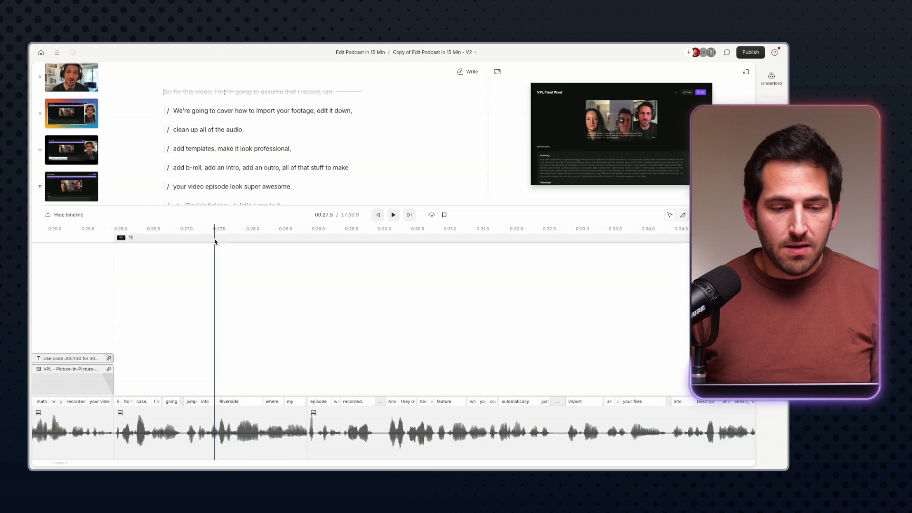
pyautogui.rightClick(216, 239)
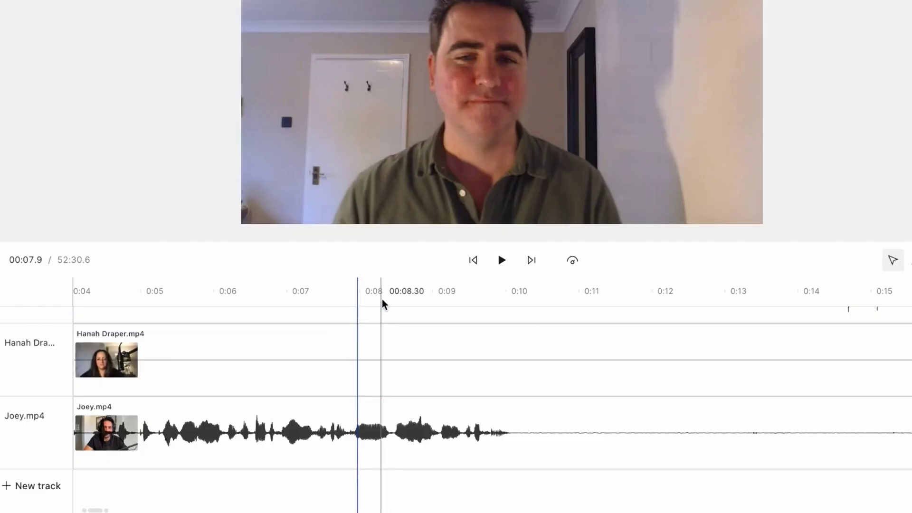
pyautogui.scroll(-5, 383, 304)
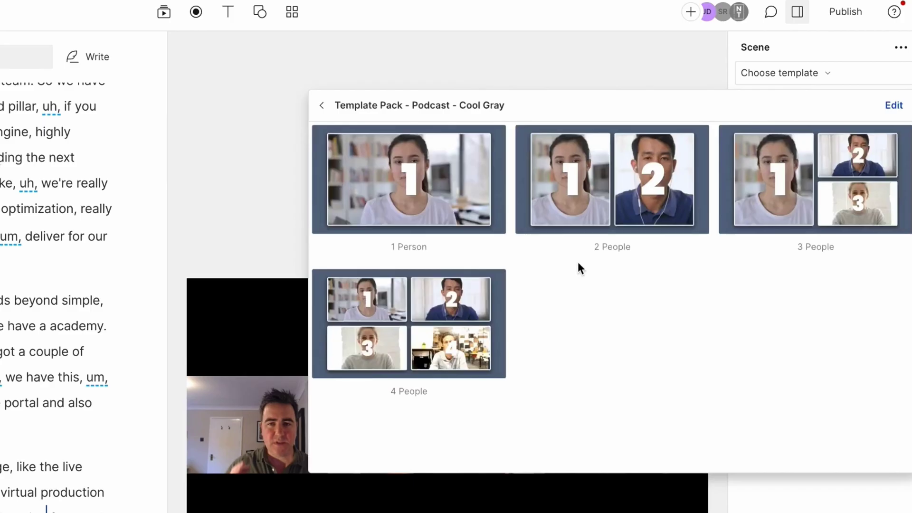
pyautogui.click(806, 178)
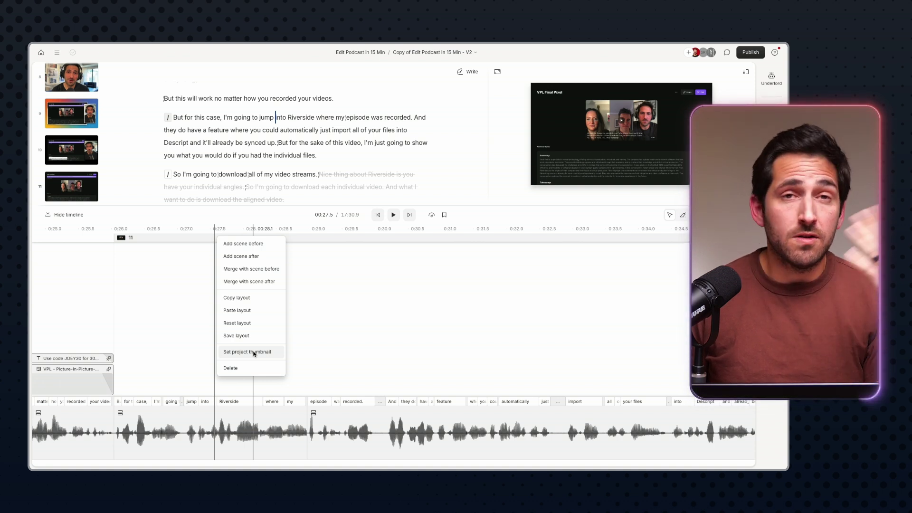
# Step: Dismiss the scene menu, view the Export/Publish options, then close them at 0:29.3
pyautogui.click(394, 290)
pyautogui.click(748, 54)
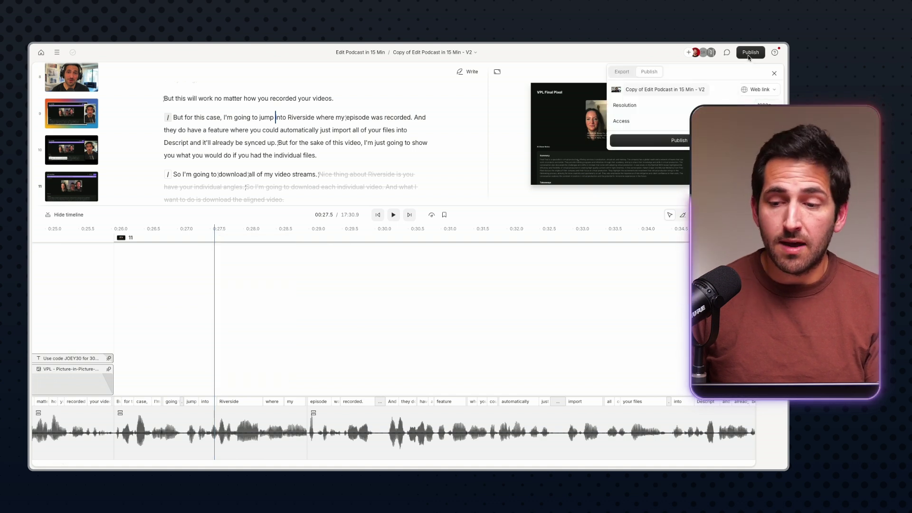
pyautogui.click(331, 237)
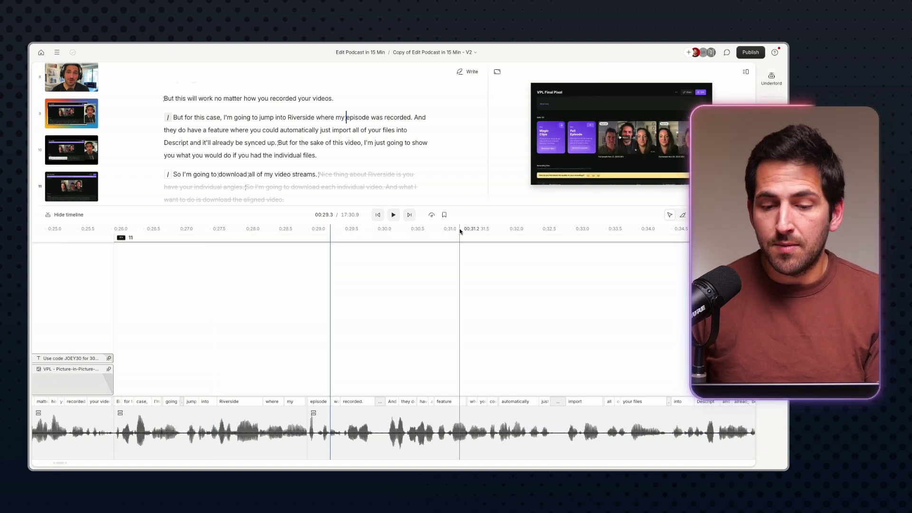